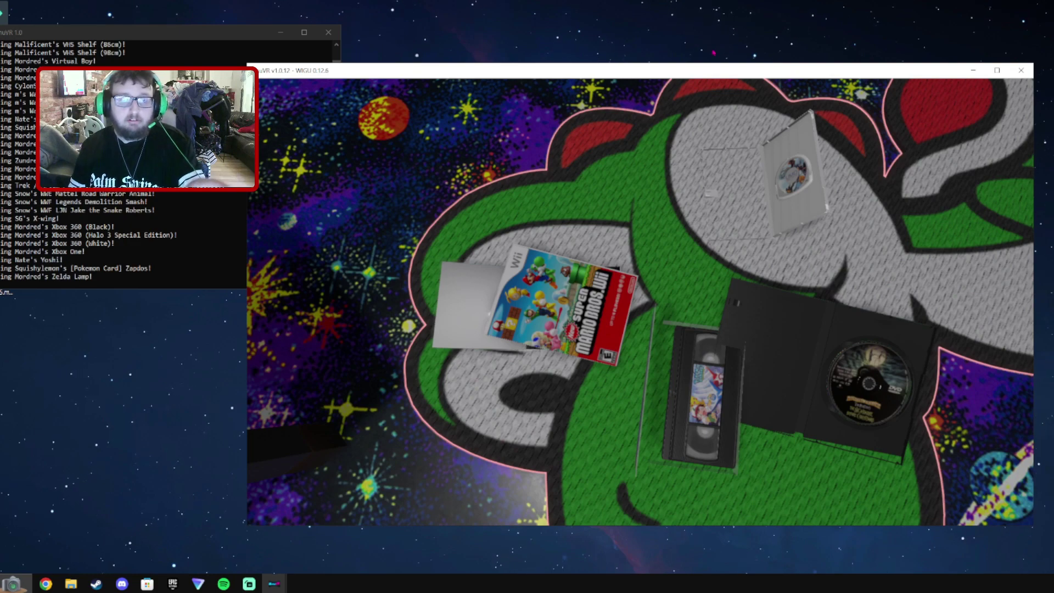
Close EmuVR and browse File Explorer to D:\EmuVR\Custom\Labels
{"action": "left_click", "coordinate": [1022, 70]}
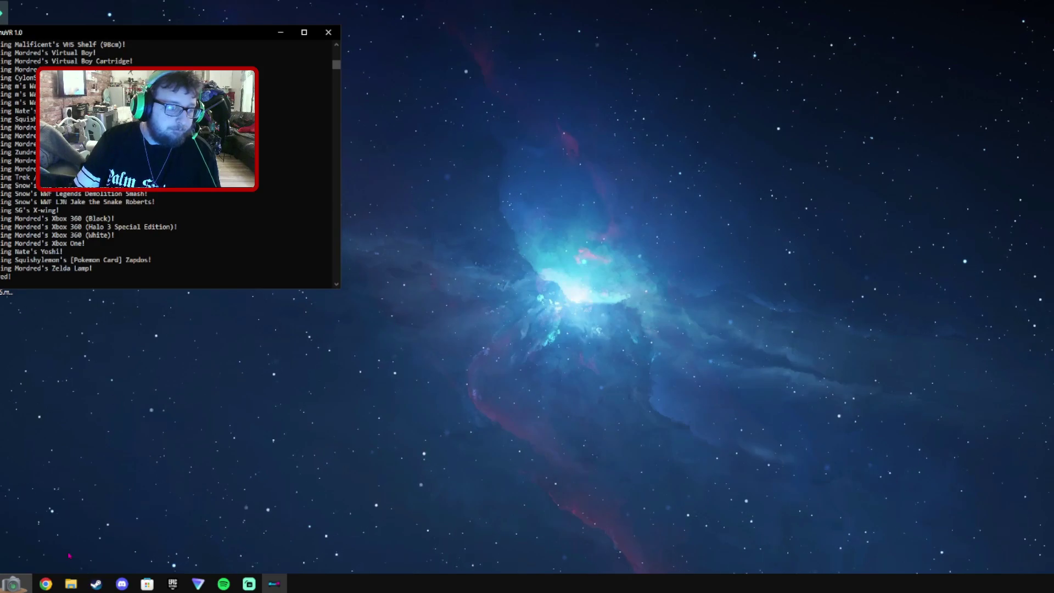
{"action": "left_click", "coordinate": [71, 584]}
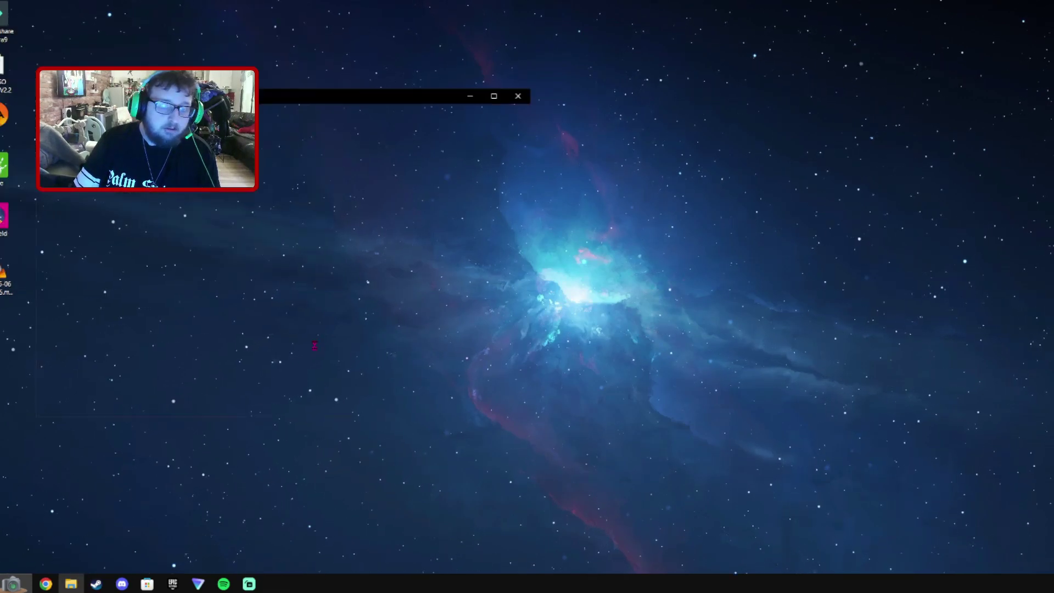
{"action": "left_click_drag", "start_coordinate": [357, 96], "coordinate": [792, 68]}
{"action": "left_click", "coordinate": [519, 303]}
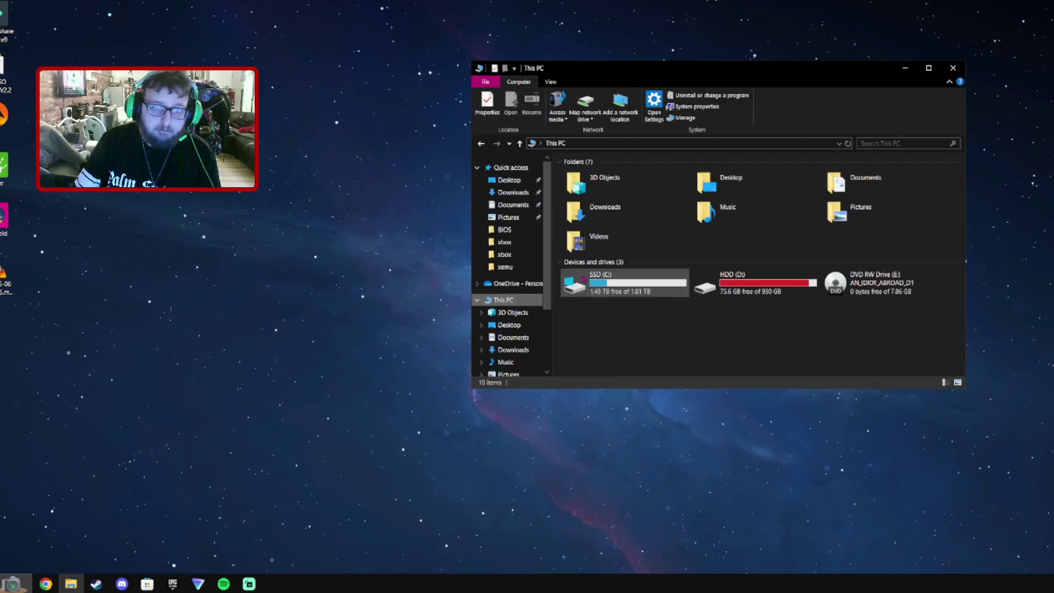
{"action": "left_click", "coordinate": [705, 283]}
{"action": "double_click", "coordinate": [704, 283]}
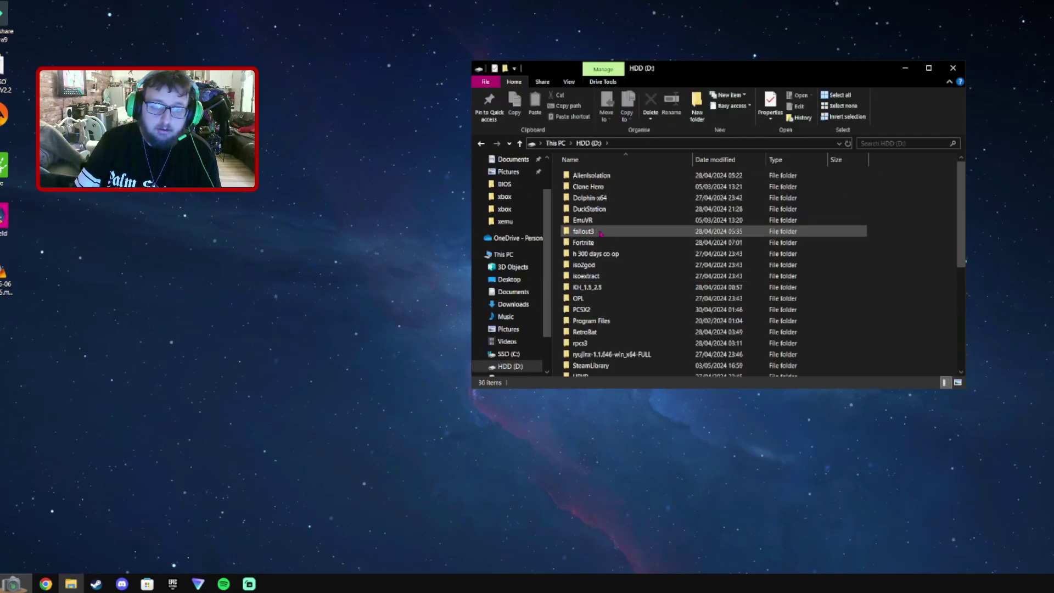
{"action": "double_click", "coordinate": [604, 223]}
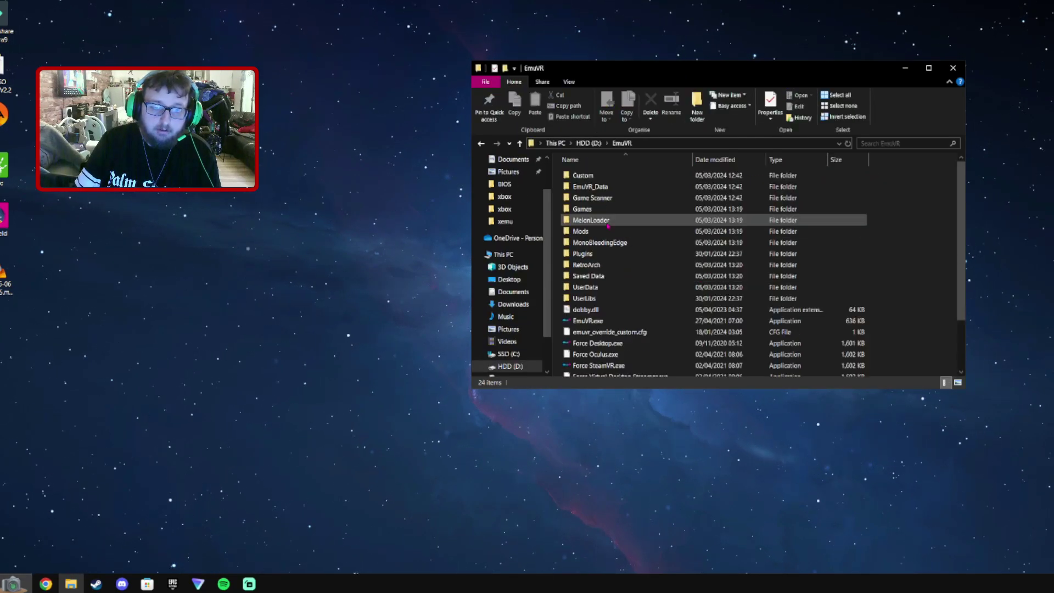
{"action": "double_click", "coordinate": [611, 178]}
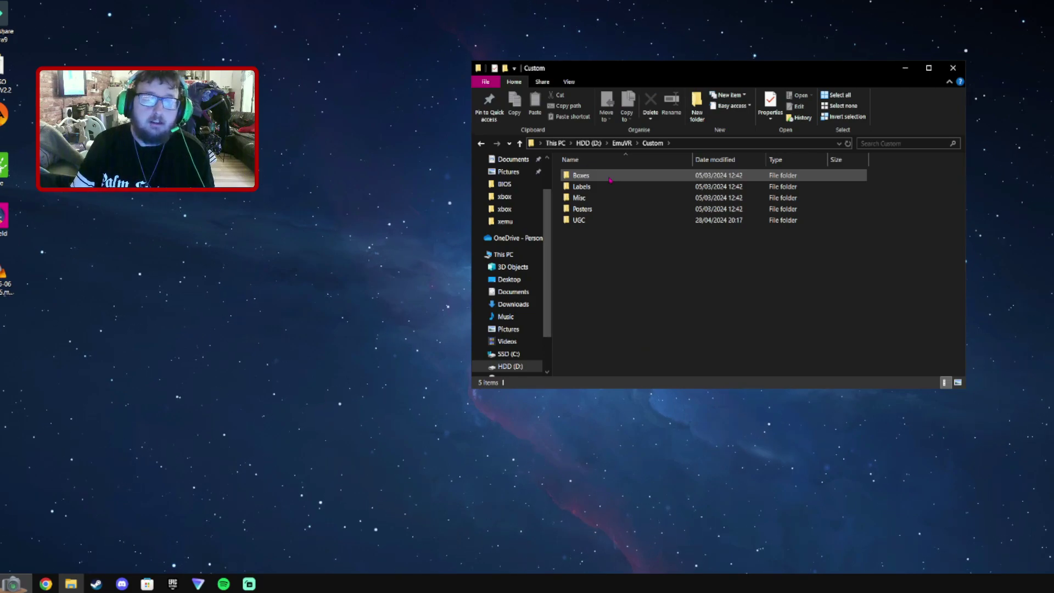
{"action": "double_click", "coordinate": [623, 188]}
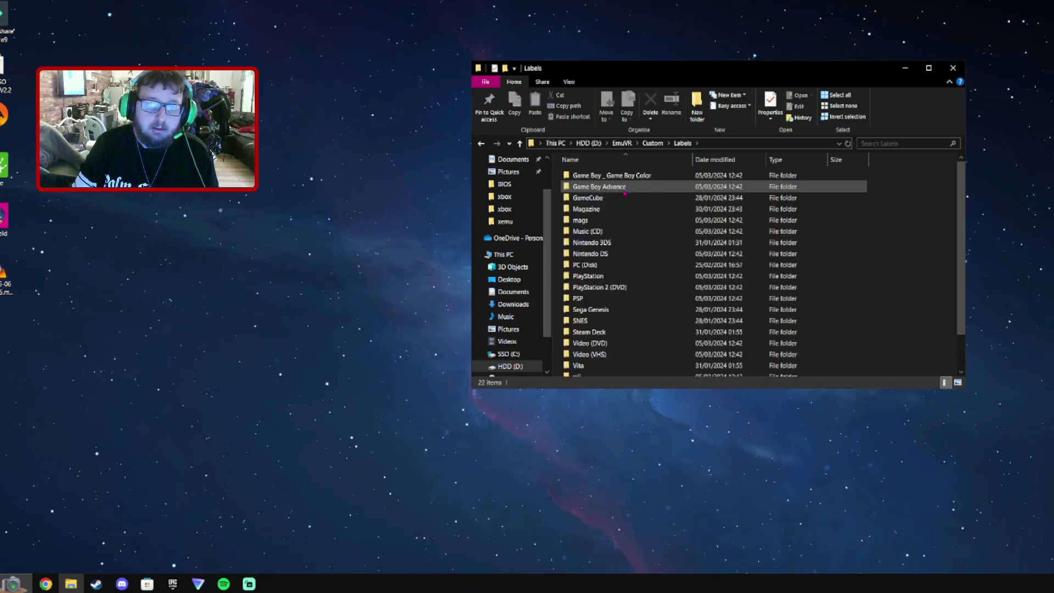
Open the Video (VHS) labels folder and preview heros.jpg in the photo viewer
{"action": "double_click", "coordinate": [631, 290]}
{"action": "left_click", "coordinate": [682, 142]}
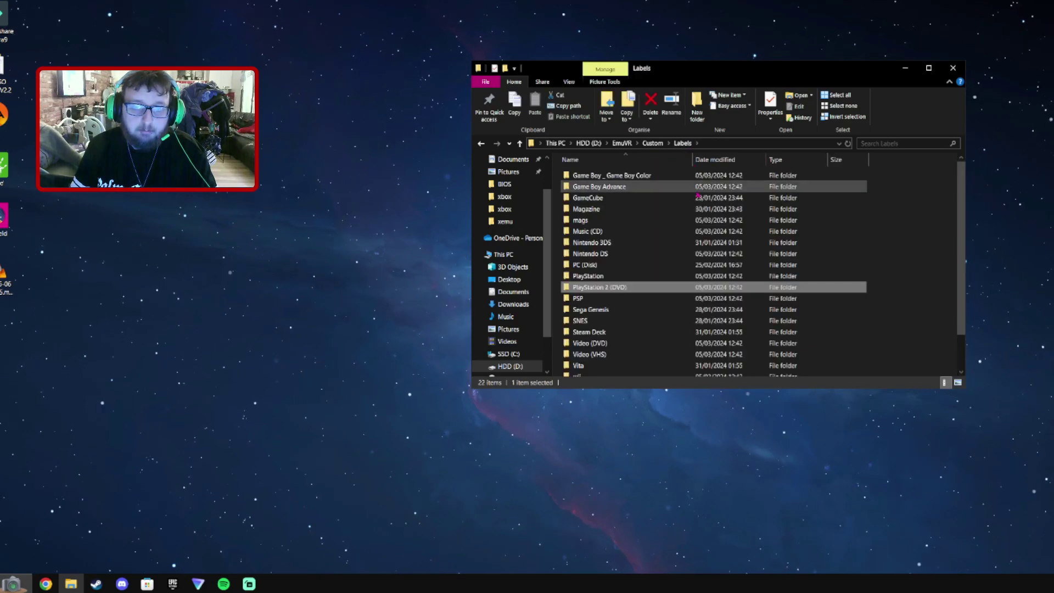
{"action": "scroll", "coordinate": [640, 289], "scroll_direction": "down", "scroll_amount": 1}
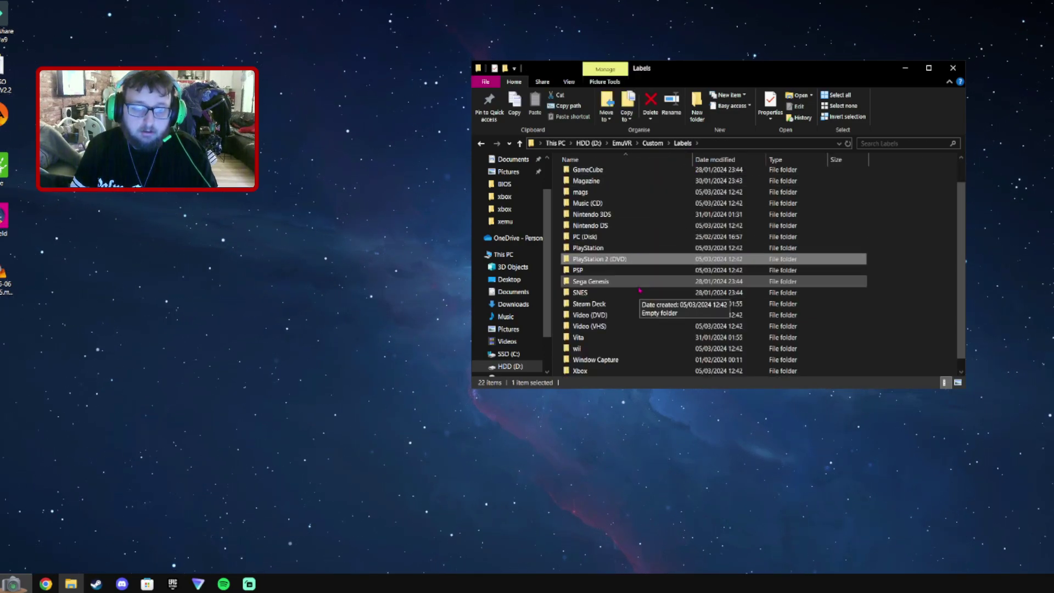
{"action": "double_click", "coordinate": [603, 326]}
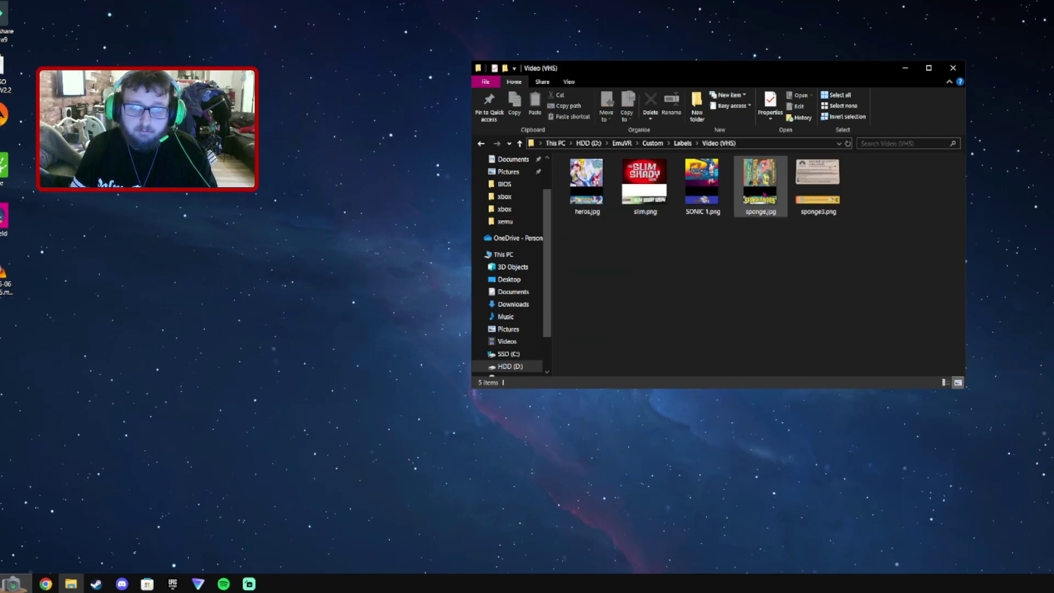
{"action": "left_click", "coordinate": [702, 181]}
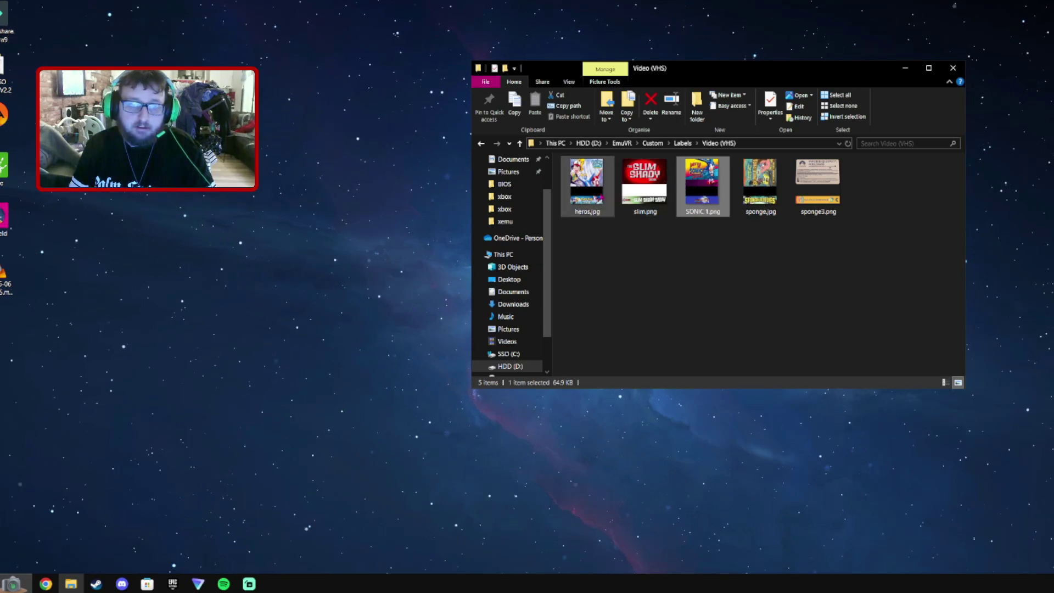
{"action": "double_click", "coordinate": [603, 196]}
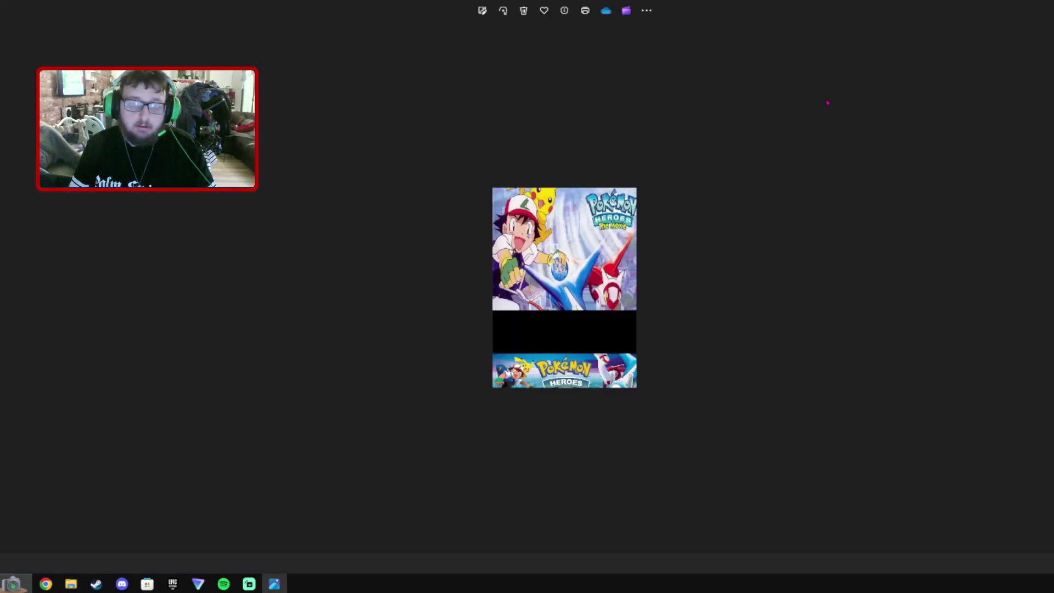
{"action": "key", "text": "alt+F4"}
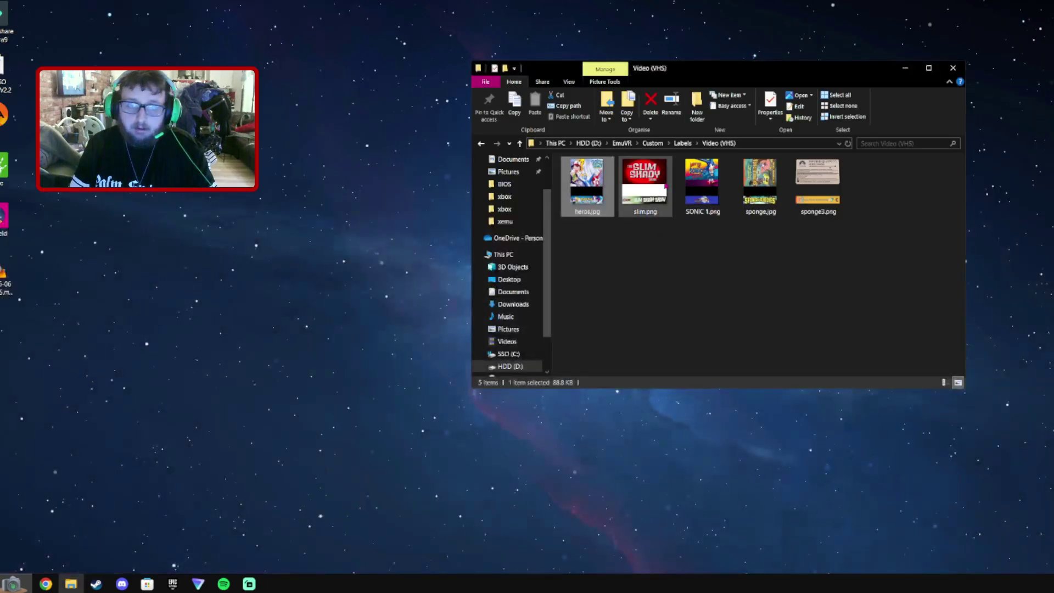
Browse to EmuVR\Games\vhs and select the heros.mp4 video
{"action": "left_click", "coordinate": [685, 145]}
{"action": "left_click", "coordinate": [653, 143]}
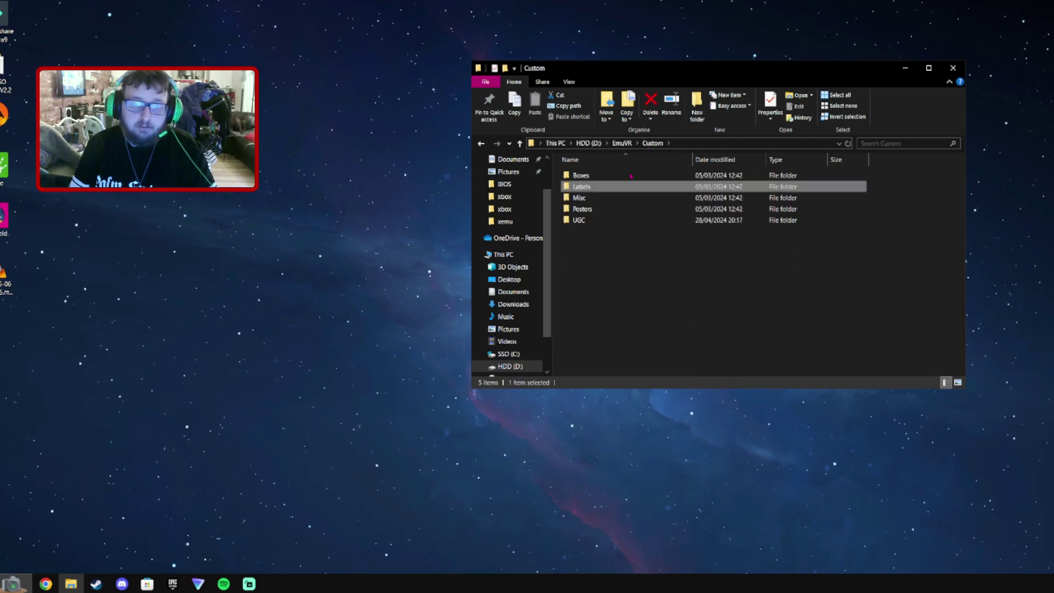
{"action": "left_click", "coordinate": [622, 143]}
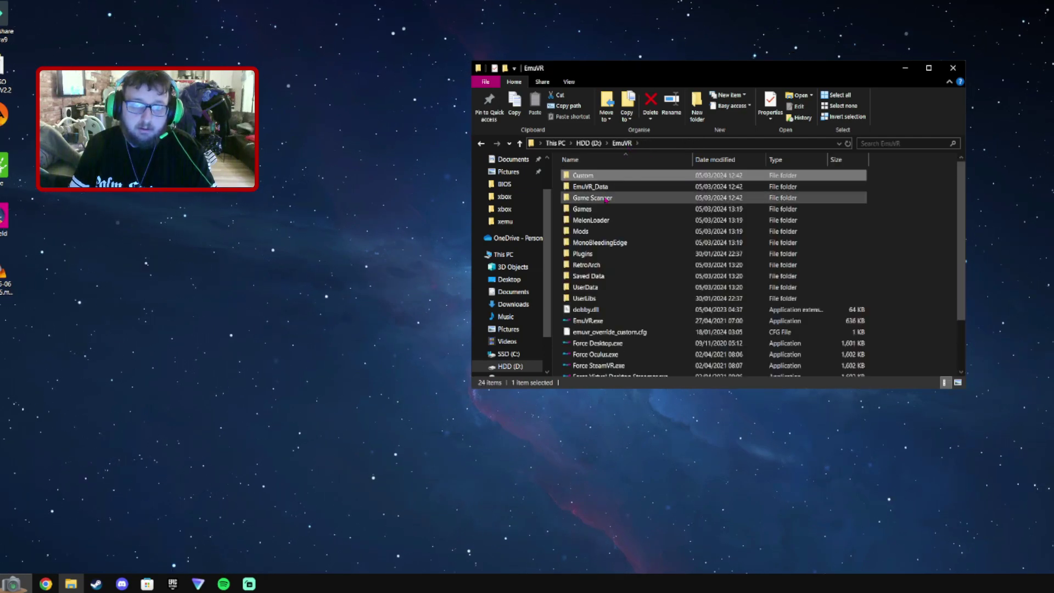
{"action": "double_click", "coordinate": [604, 208]}
{"action": "scroll", "coordinate": [609, 231], "scroll_direction": "down", "scroll_amount": 3}
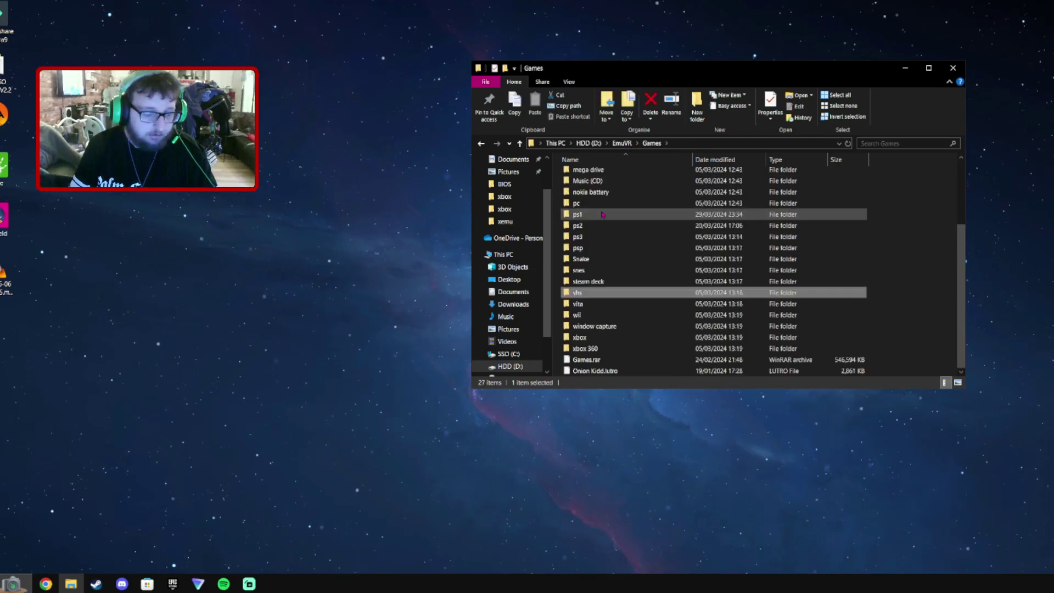
{"action": "double_click", "coordinate": [612, 292]}
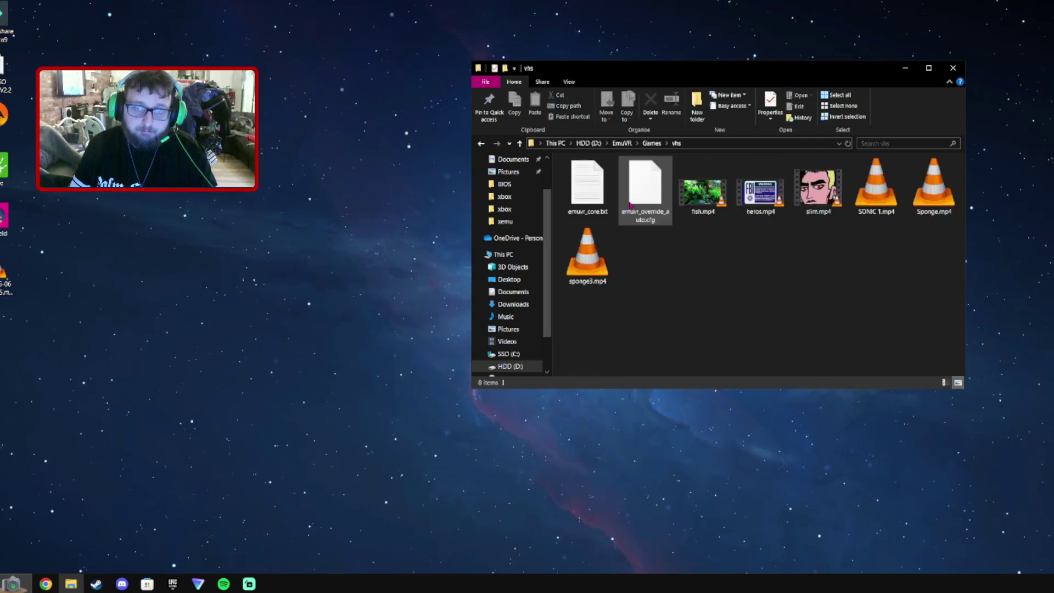
{"action": "left_click", "coordinate": [757, 195]}
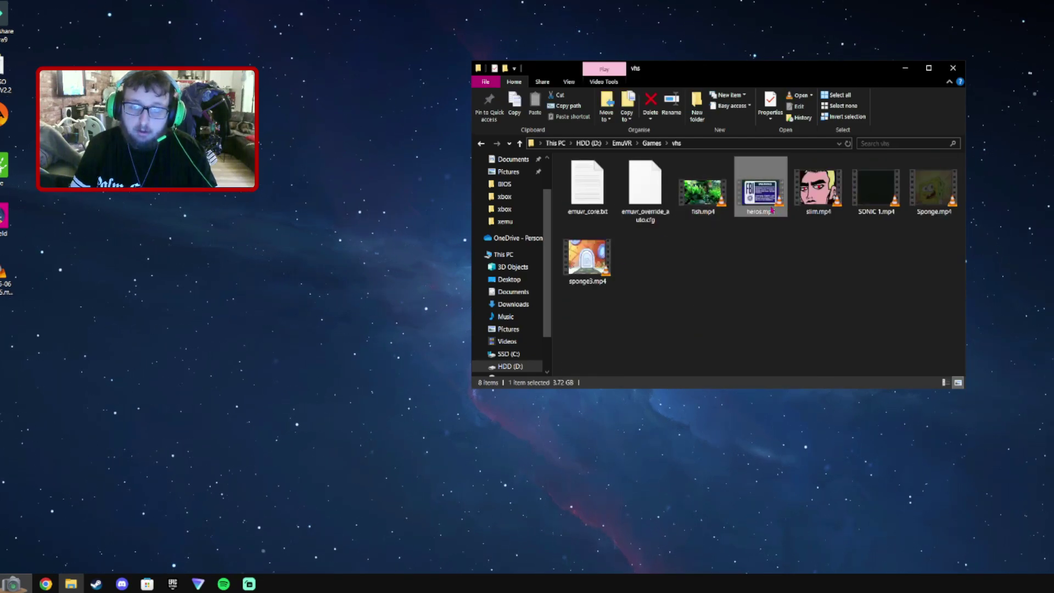
Go to EmuVR\Custom\Boxes\ps1 and bring up the options for ae.jpg
{"action": "left_click", "coordinate": [622, 142]}
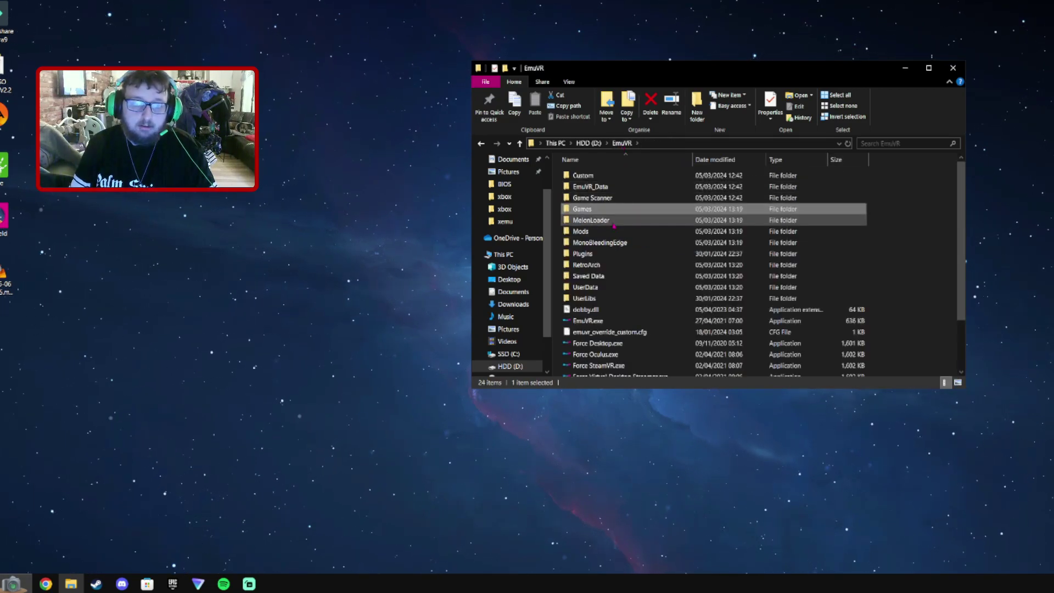
{"action": "double_click", "coordinate": [620, 176]}
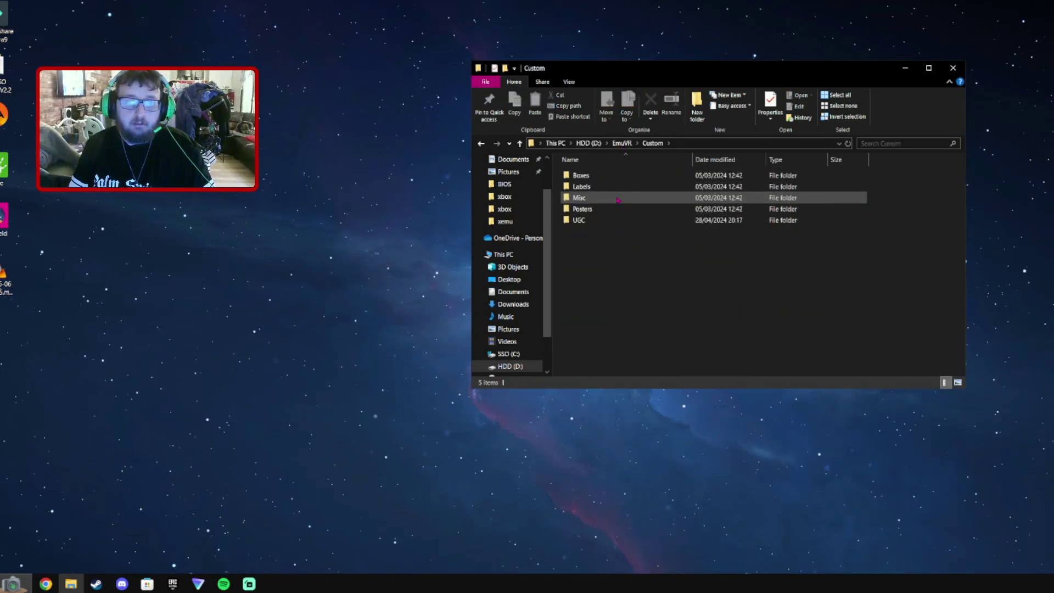
{"action": "double_click", "coordinate": [607, 175]}
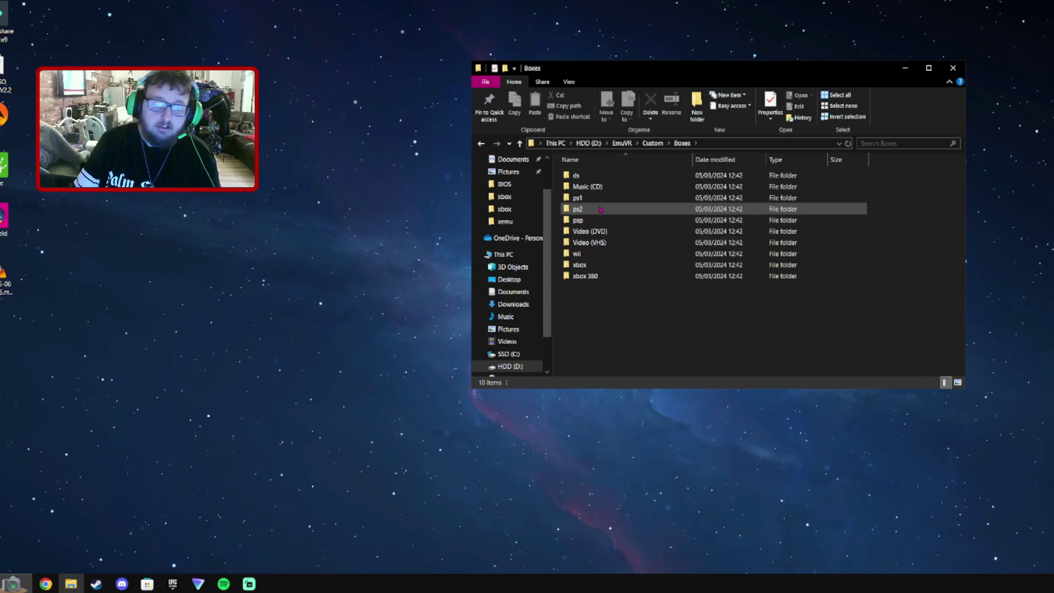
{"action": "double_click", "coordinate": [601, 200]}
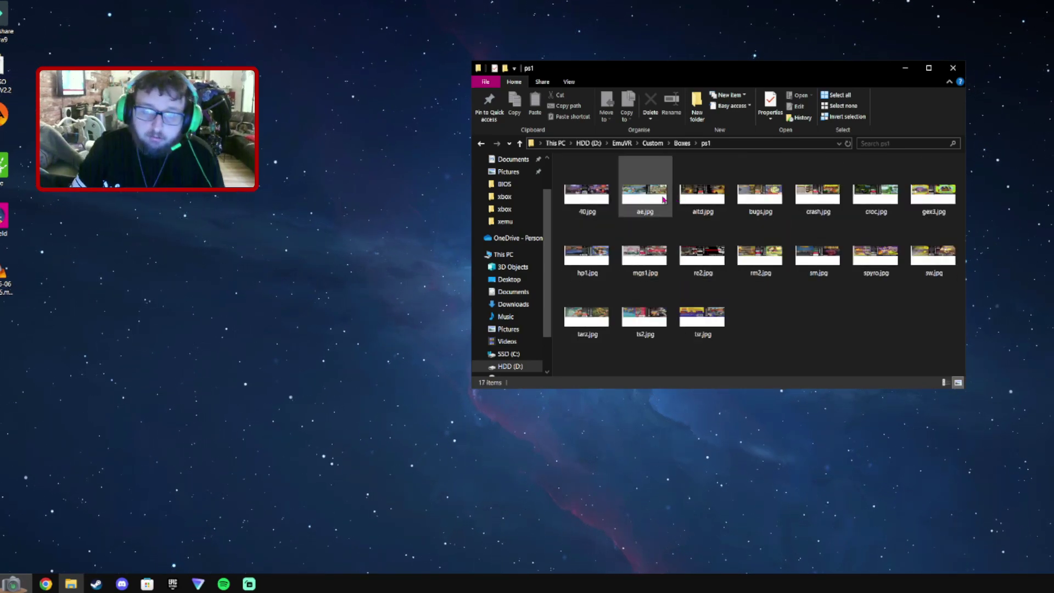
{"action": "right_click", "coordinate": [661, 200]}
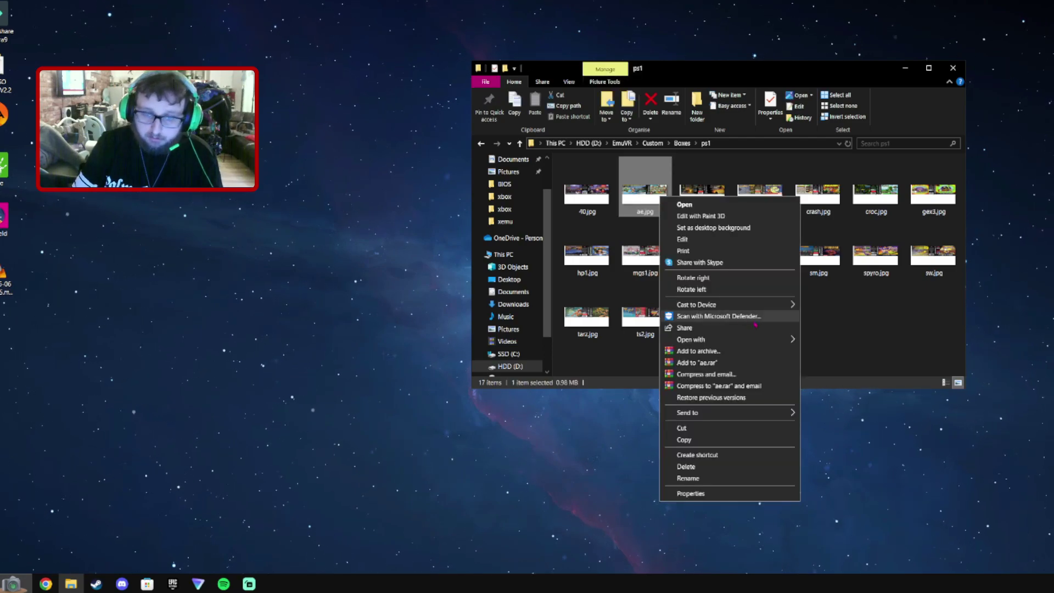
Open ae.jpg in Paint, zoom it to 25%, and crop to a selected region
{"action": "left_click", "coordinate": [812, 343]}
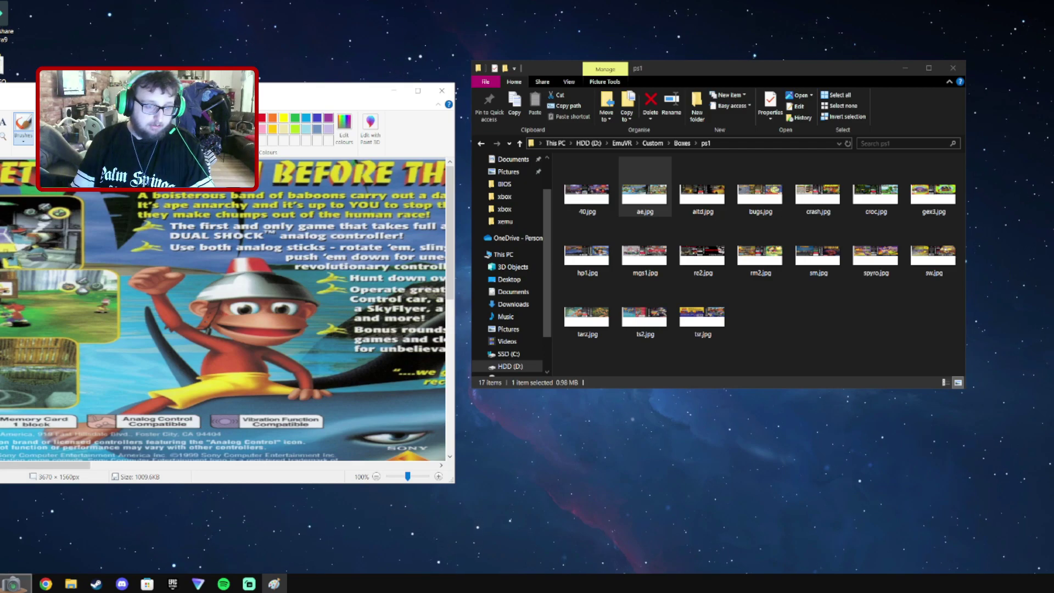
{"action": "left_click_drag", "start_coordinate": [301, 86], "coordinate": [666, 66]}
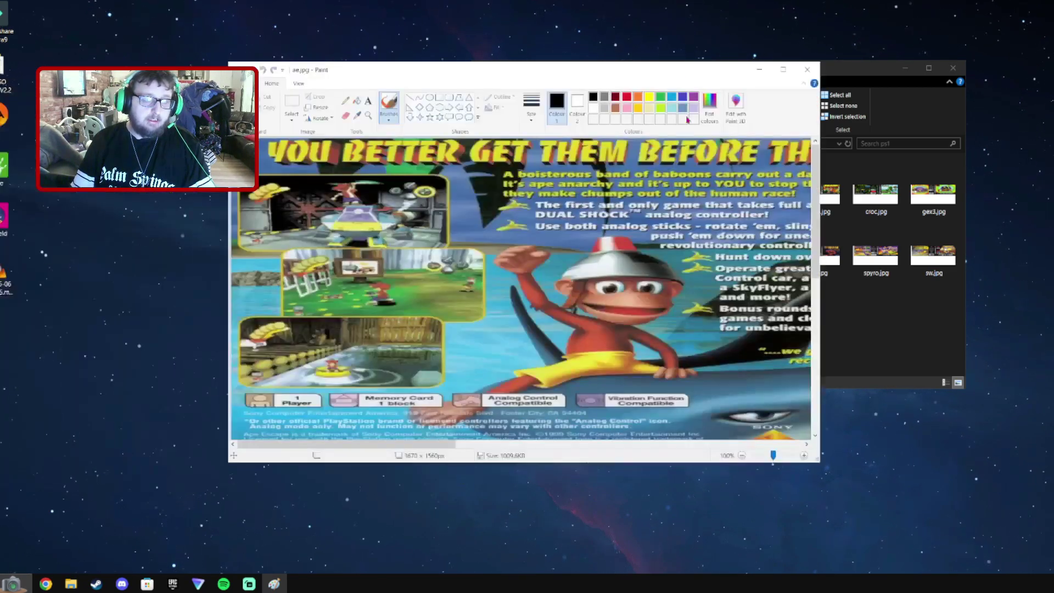
{"action": "left_click", "coordinate": [760, 455]}
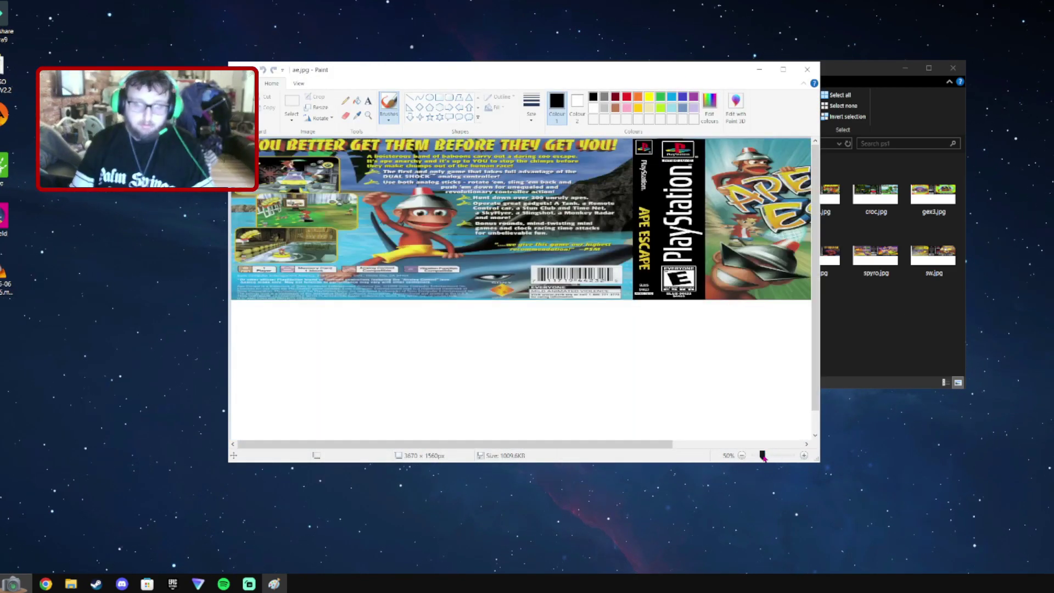
{"action": "left_click", "coordinate": [759, 455]}
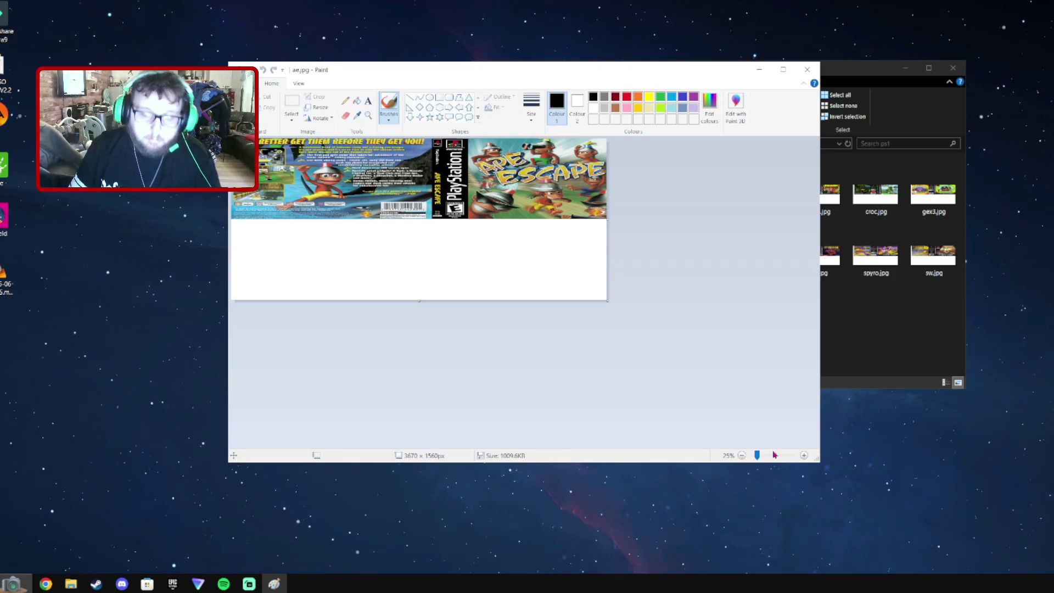
{"action": "left_click", "coordinate": [762, 455]}
{"action": "left_click", "coordinate": [755, 455]}
{"action": "left_click", "coordinate": [758, 455]}
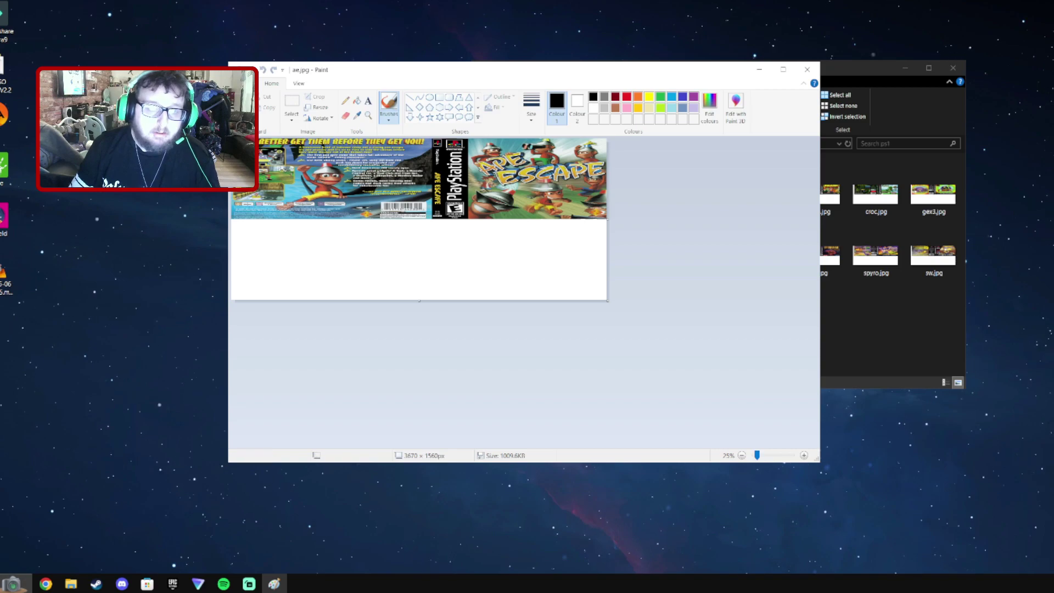
{"action": "left_click", "coordinate": [291, 105]}
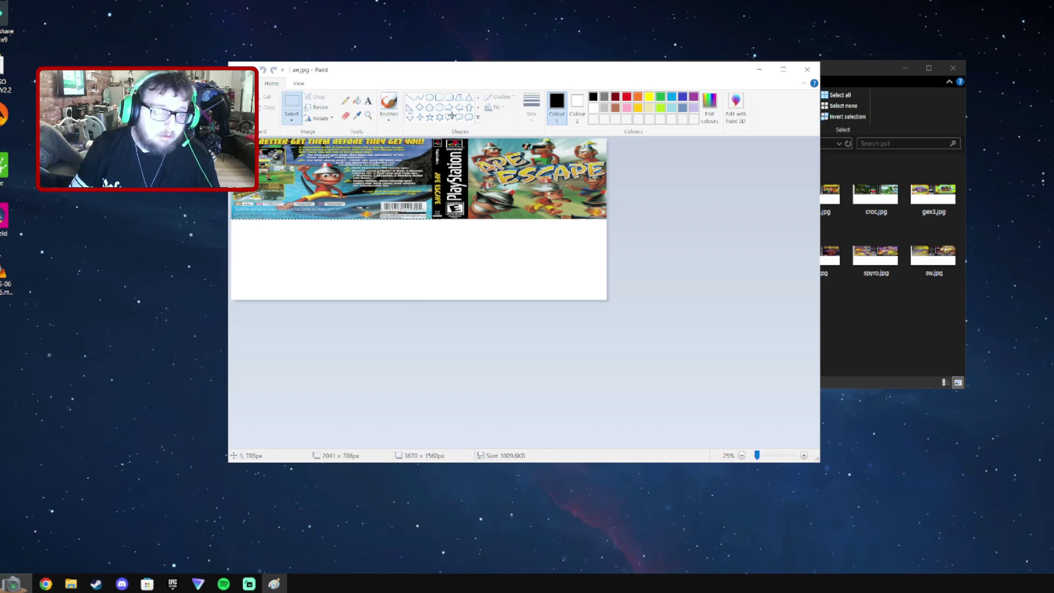
{"action": "key", "text": "ctrl+shift+x"}
Start a new image without saving and enlarge the canvas to 919 × 392 px
{"action": "left_click", "coordinate": [248, 83]}
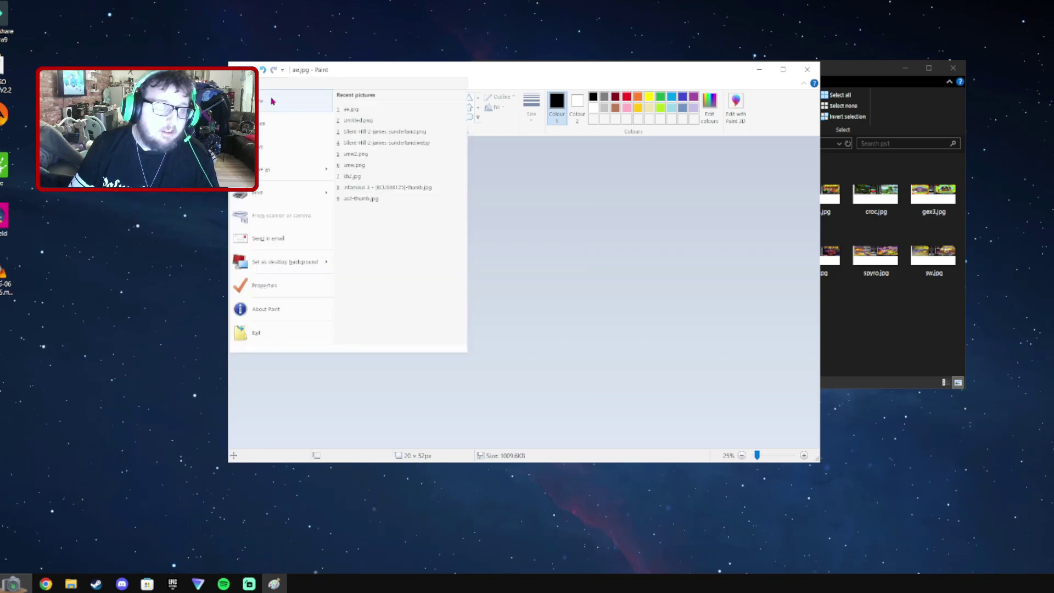
{"action": "left_click", "coordinate": [275, 101]}
{"action": "left_click", "coordinate": [548, 274]}
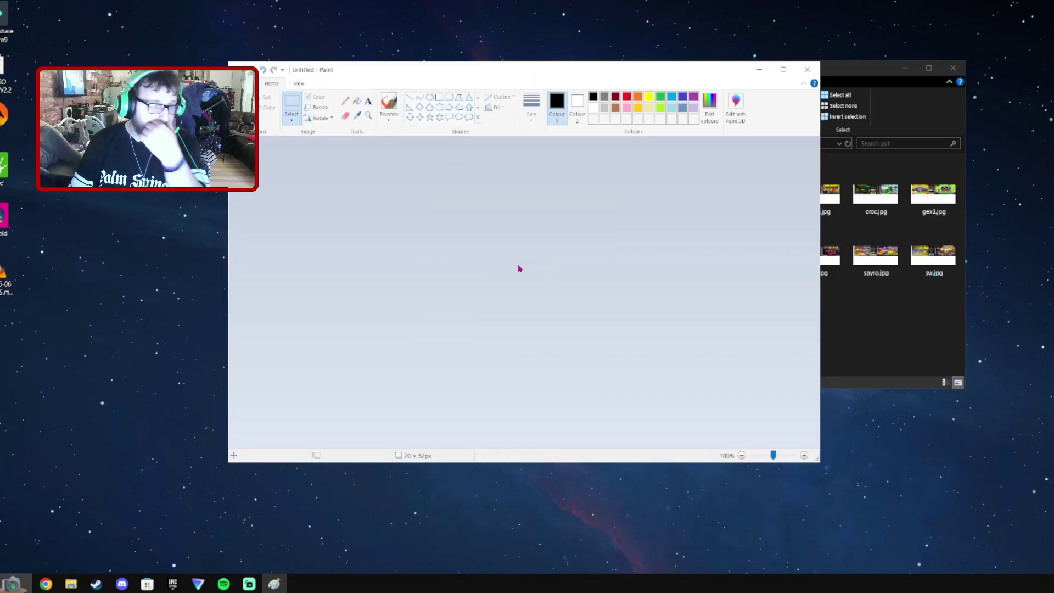
{"action": "left_click_drag", "start_coordinate": [239, 160], "coordinate": [608, 300]}
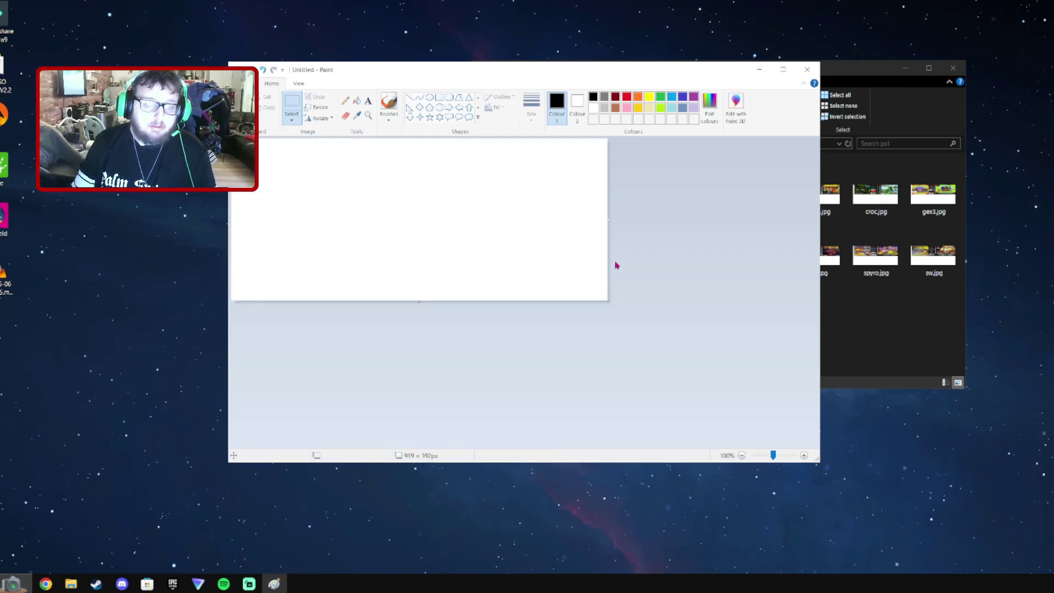
{"action": "key", "text": "super+2"}
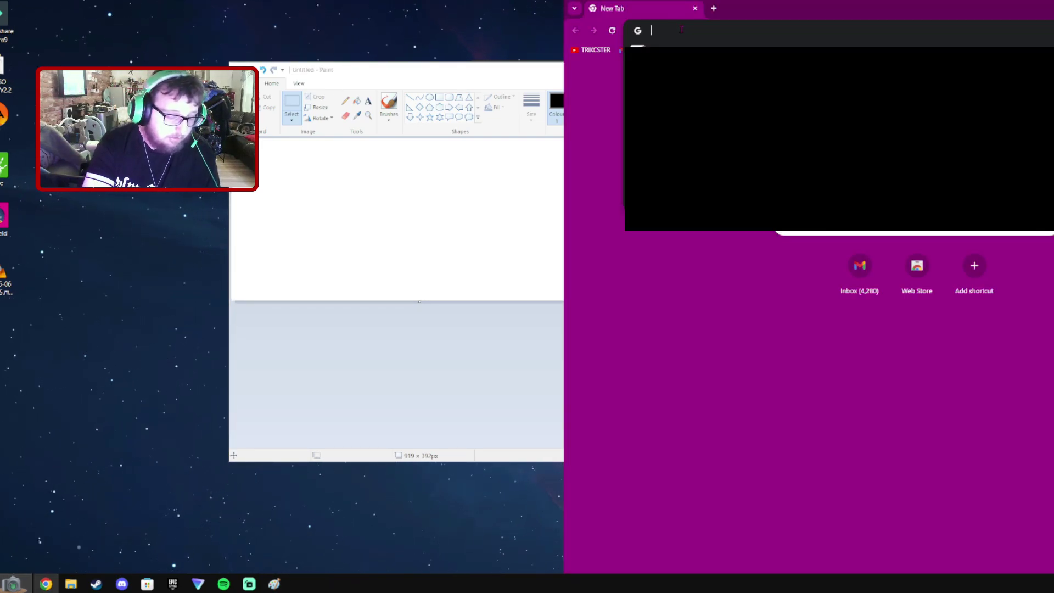
Image-search 'ape escape full case ps1' and open The Cover Project's Ape Escape cover page
{"action": "type", "text": "ape esca"}
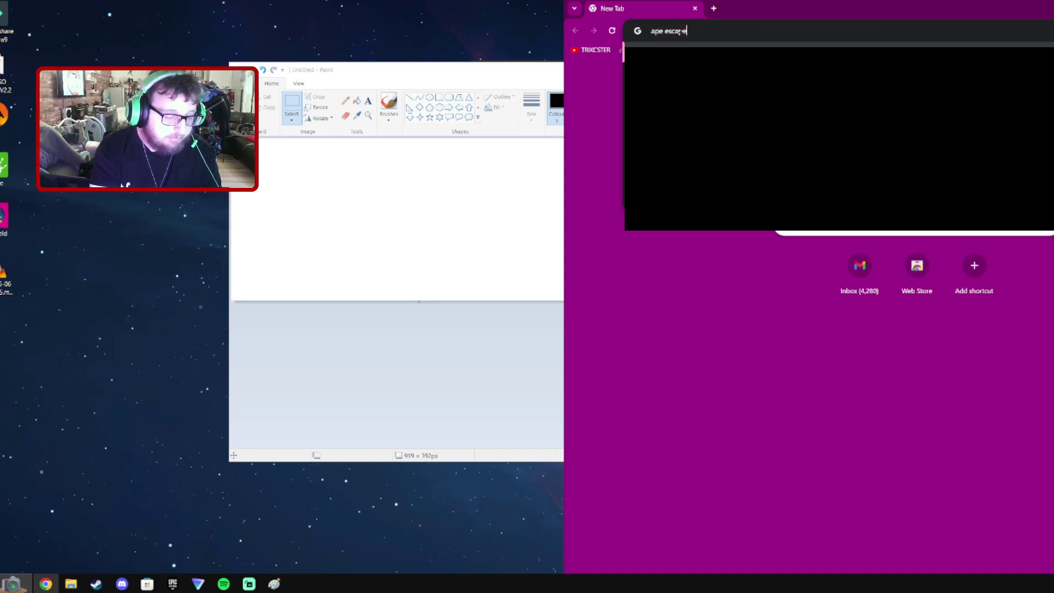
{"action": "type", "text": "pe full"}
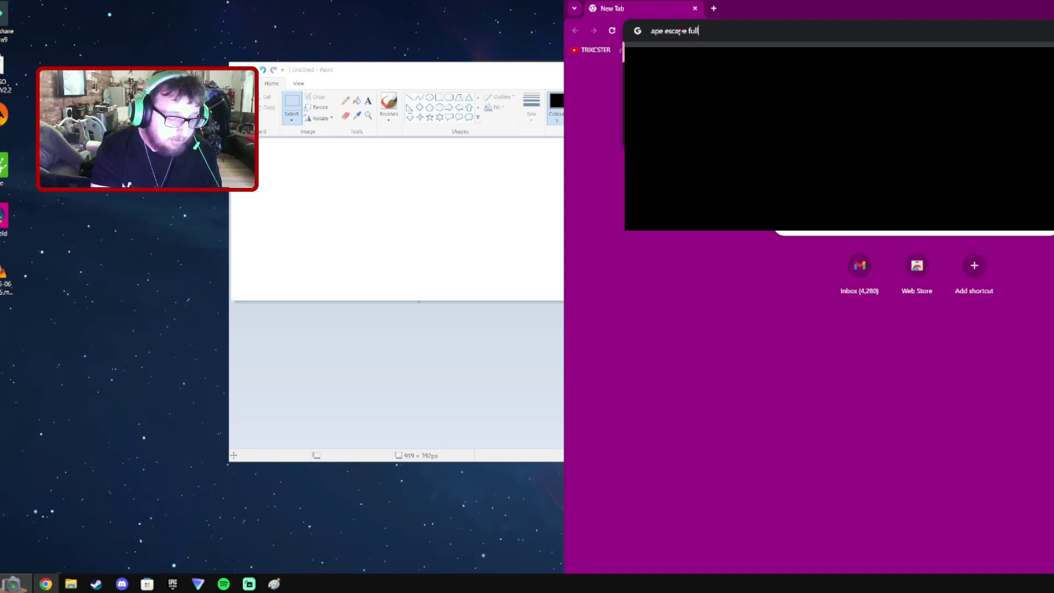
{"action": "type", "text": " case "}
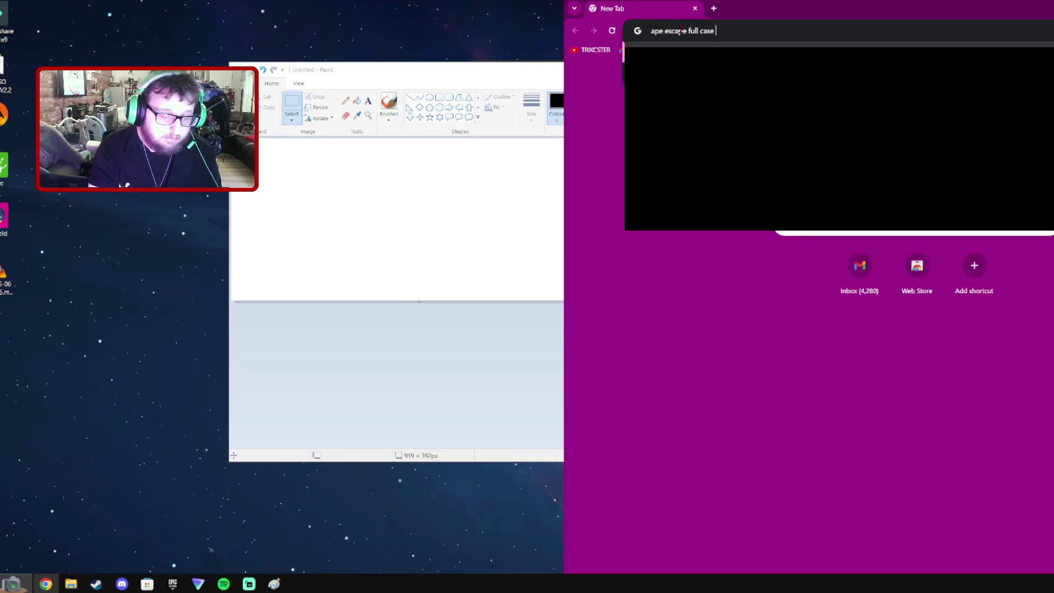
{"action": "type", "text": "ps1"}
{"action": "key", "text": "Return"}
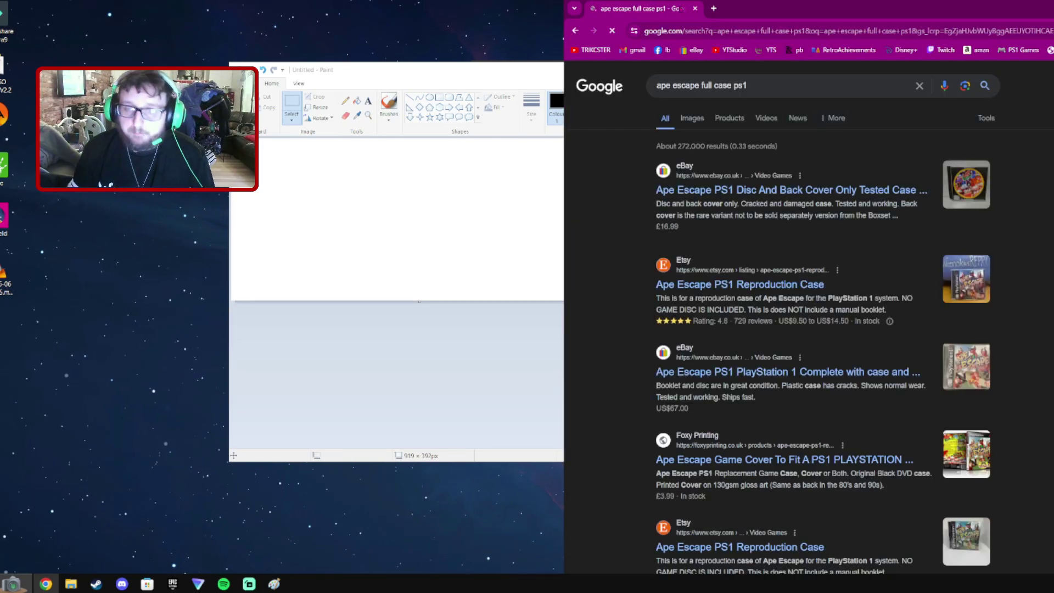
{"action": "left_click", "coordinate": [692, 118]}
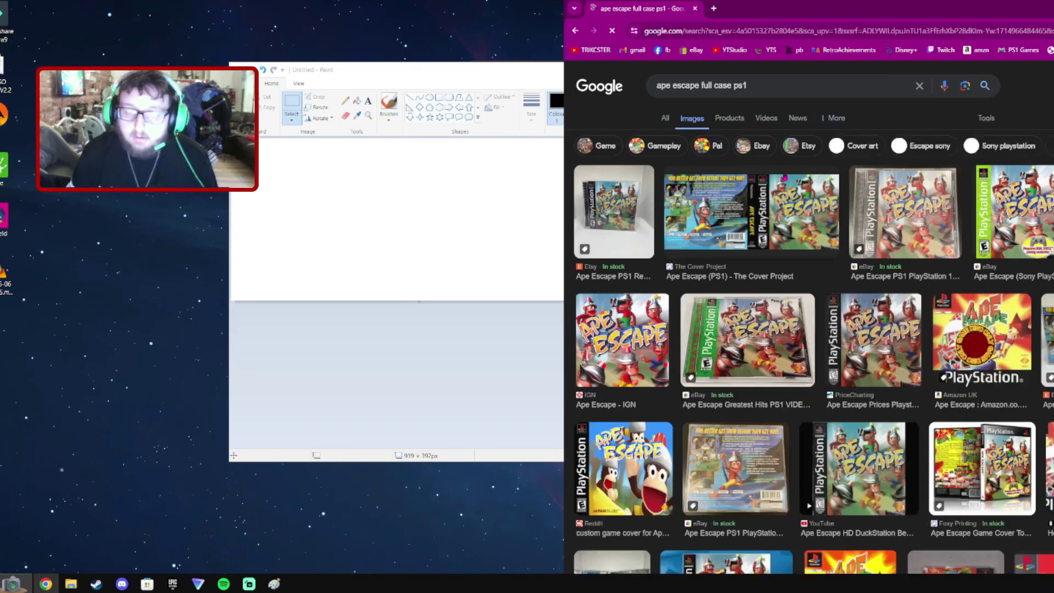
{"action": "left_click", "coordinate": [752, 211]}
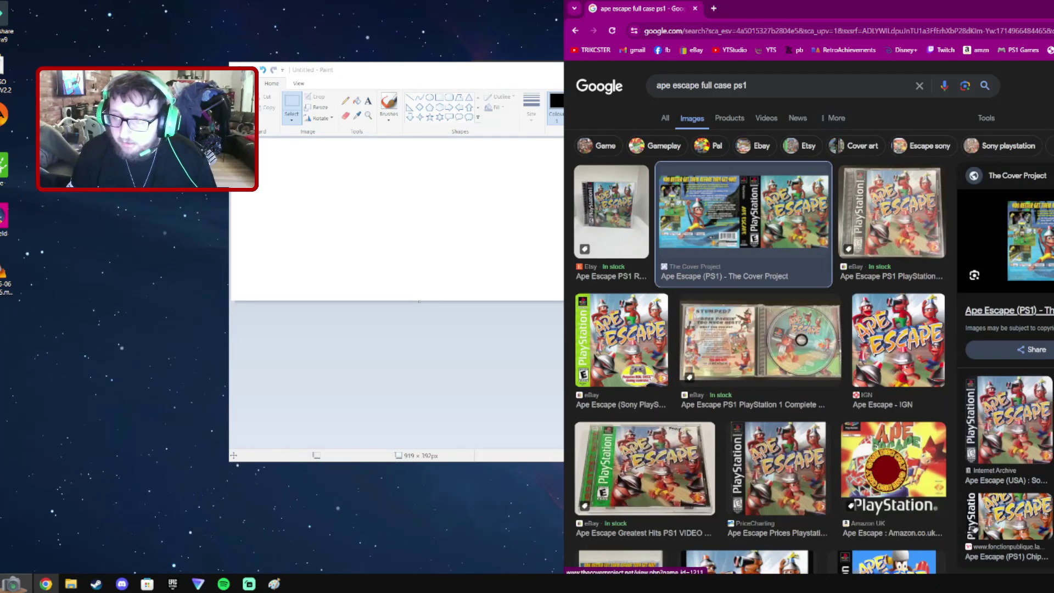
{"action": "left_click", "coordinate": [1010, 312]}
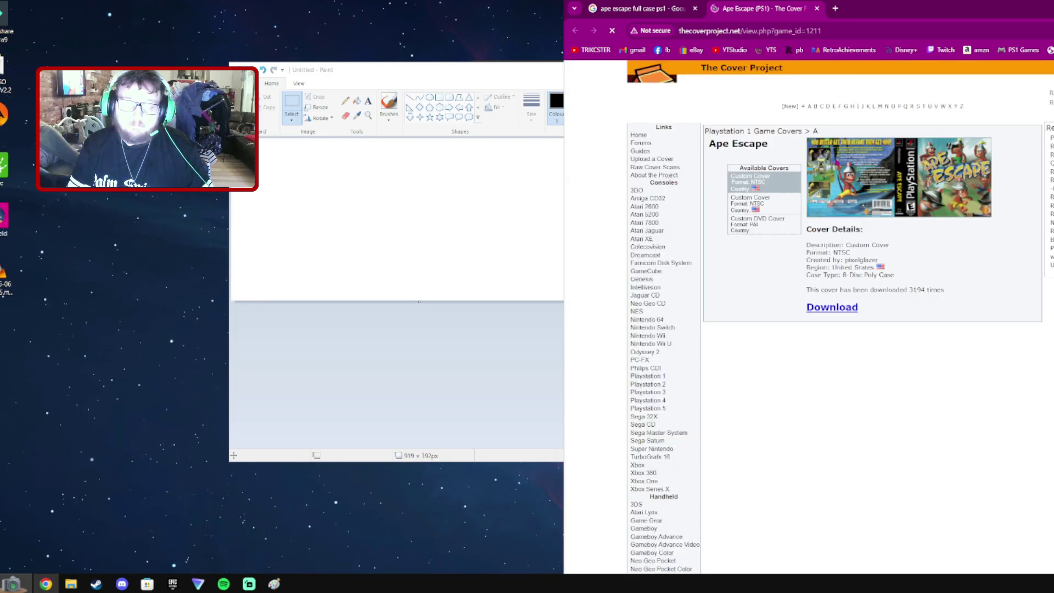
{"action": "right_click", "coordinate": [906, 192]}
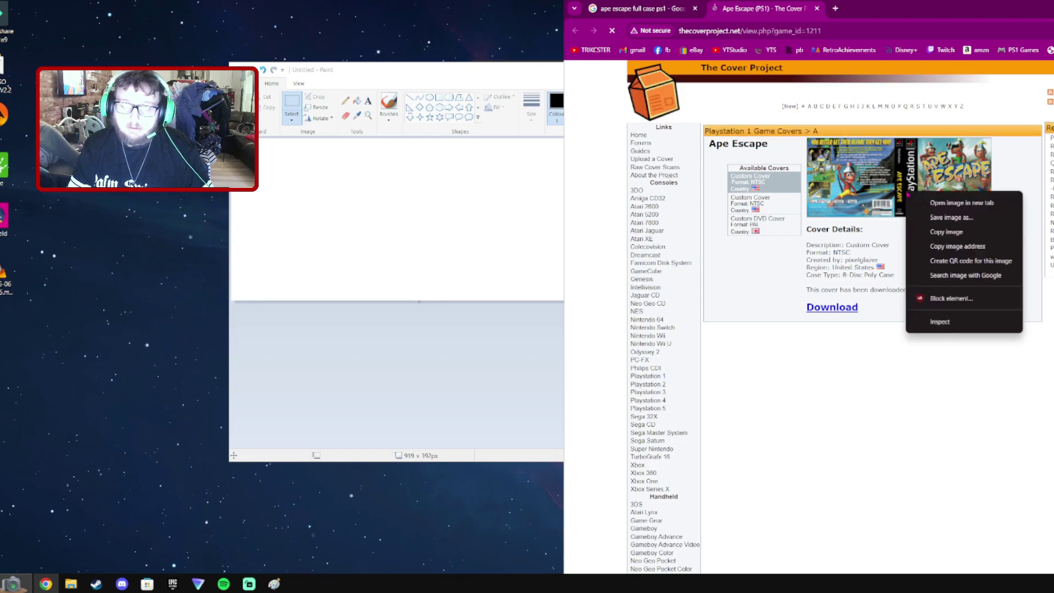
Copy the Ape Escape cover from Chrome, paste it into Paint, and stretch it across the canvas
{"action": "left_click", "coordinate": [939, 233]}
{"action": "left_click", "coordinate": [551, 170]}
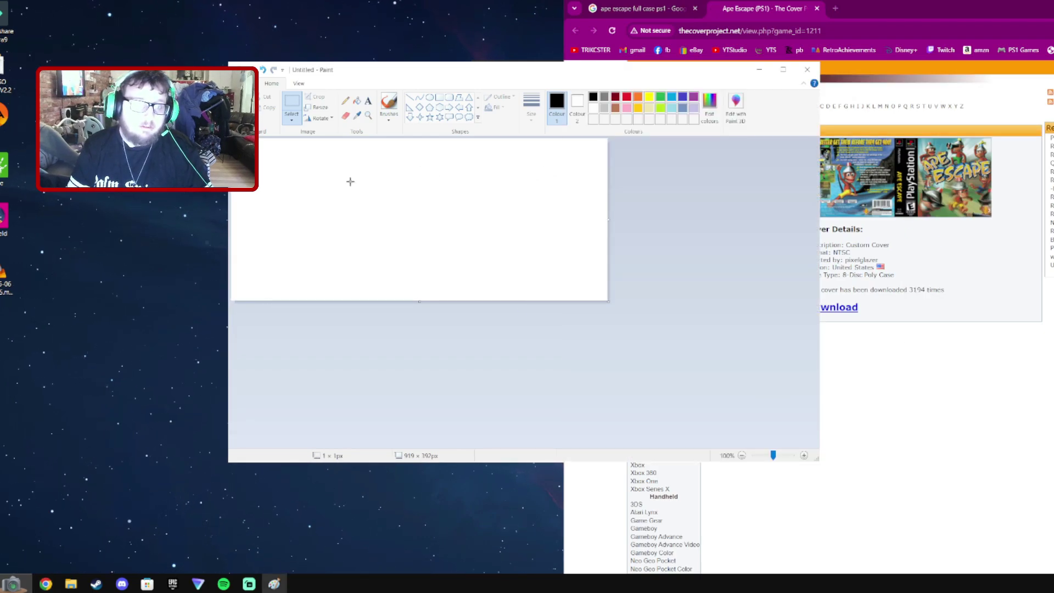
{"action": "key", "text": "ctrl+v"}
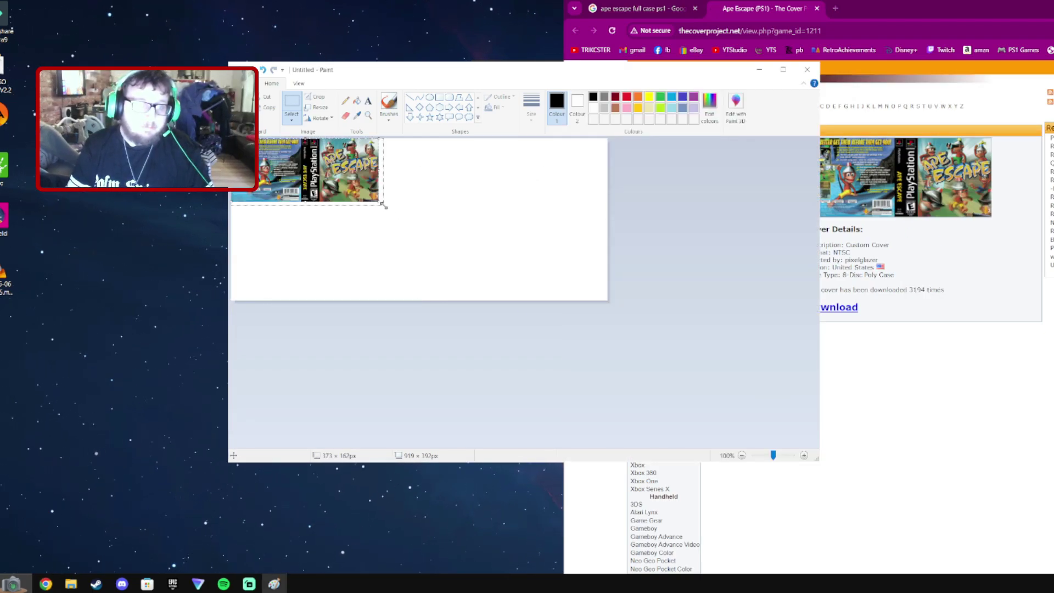
{"action": "left_click_drag", "start_coordinate": [378, 202], "coordinate": [608, 305]}
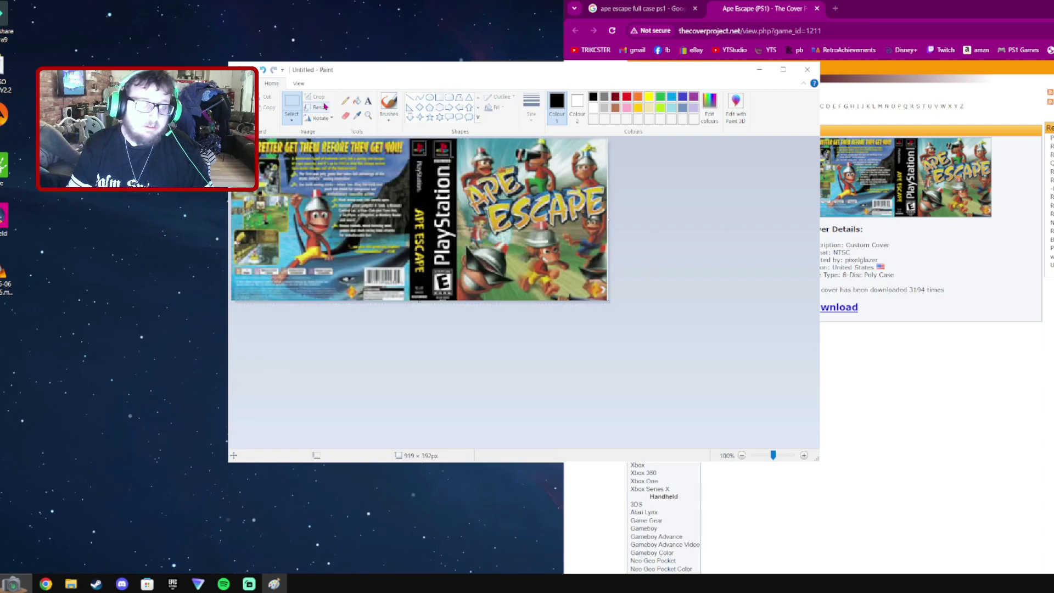
{"action": "left_click", "coordinate": [248, 83]}
{"action": "left_click", "coordinate": [280, 166]}
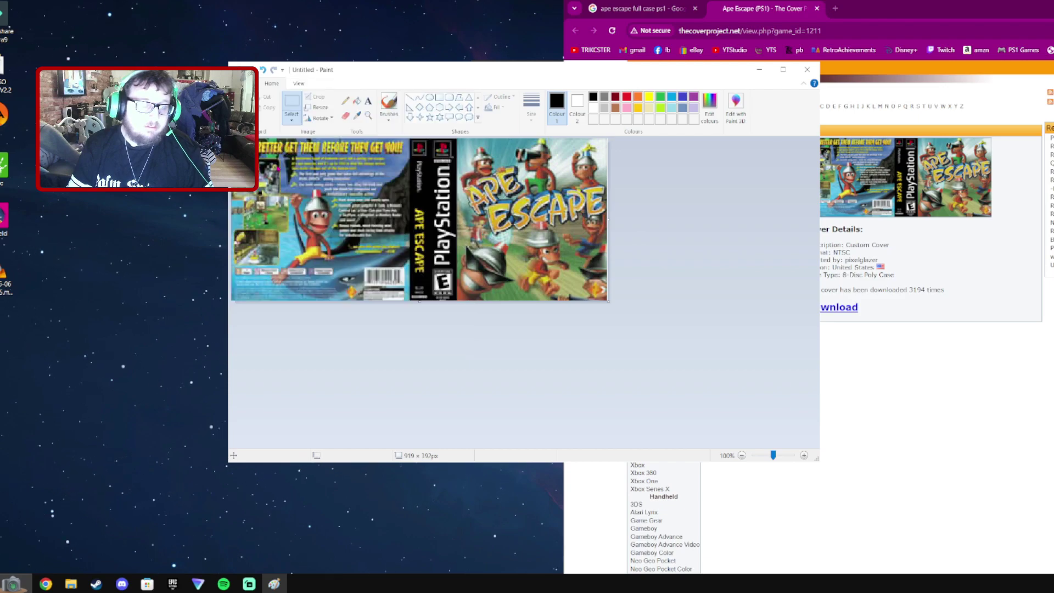
Point the Save As dialog at D:\EmuVR\Custom\Boxes\ps1
{"action": "scroll", "coordinate": [417, 329], "scroll_direction": "down", "scroll_amount": 3}
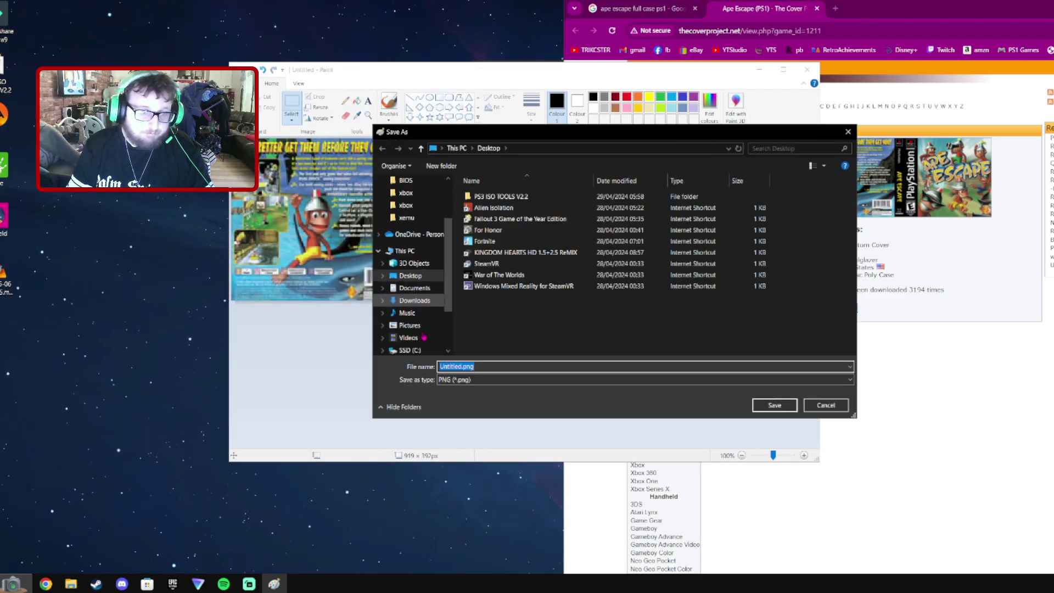
{"action": "scroll", "coordinate": [422, 320], "scroll_direction": "down", "scroll_amount": 1}
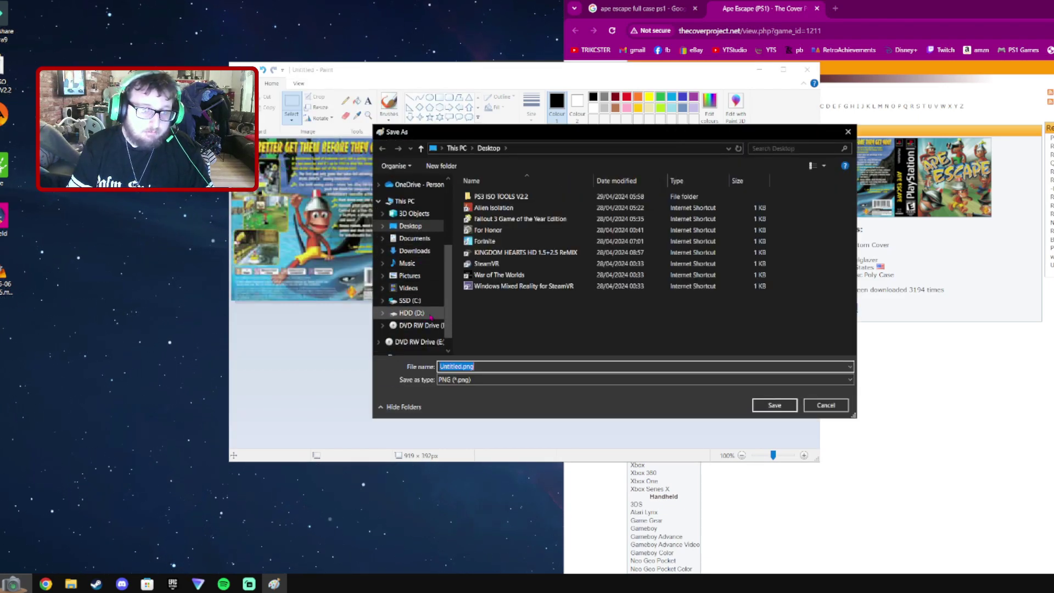
{"action": "left_click", "coordinate": [430, 317]}
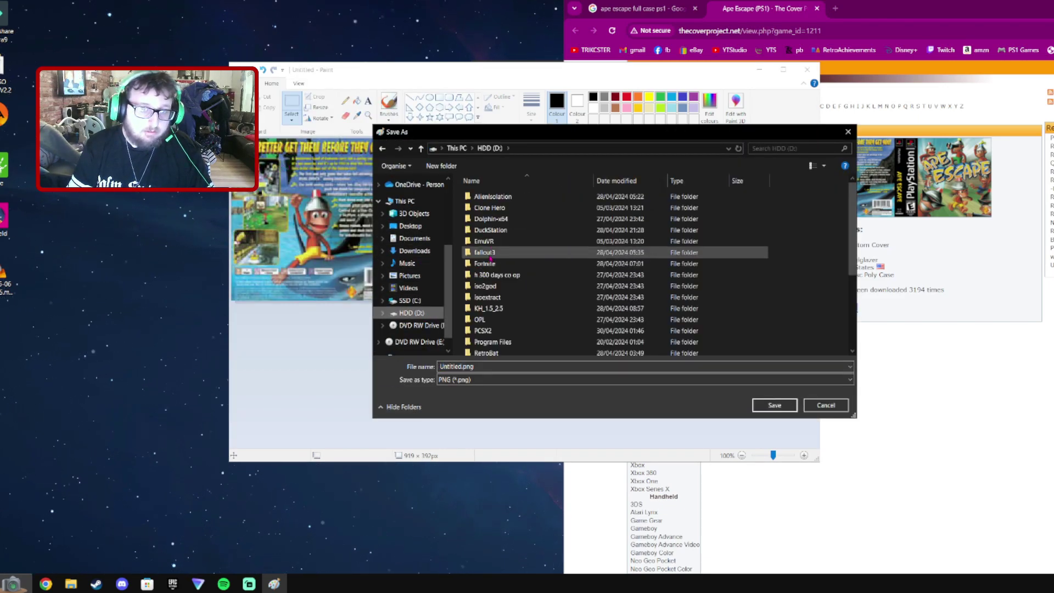
{"action": "double_click", "coordinate": [494, 242]}
{"action": "double_click", "coordinate": [496, 197]}
{"action": "double_click", "coordinate": [500, 197]}
{"action": "double_click", "coordinate": [515, 219]}
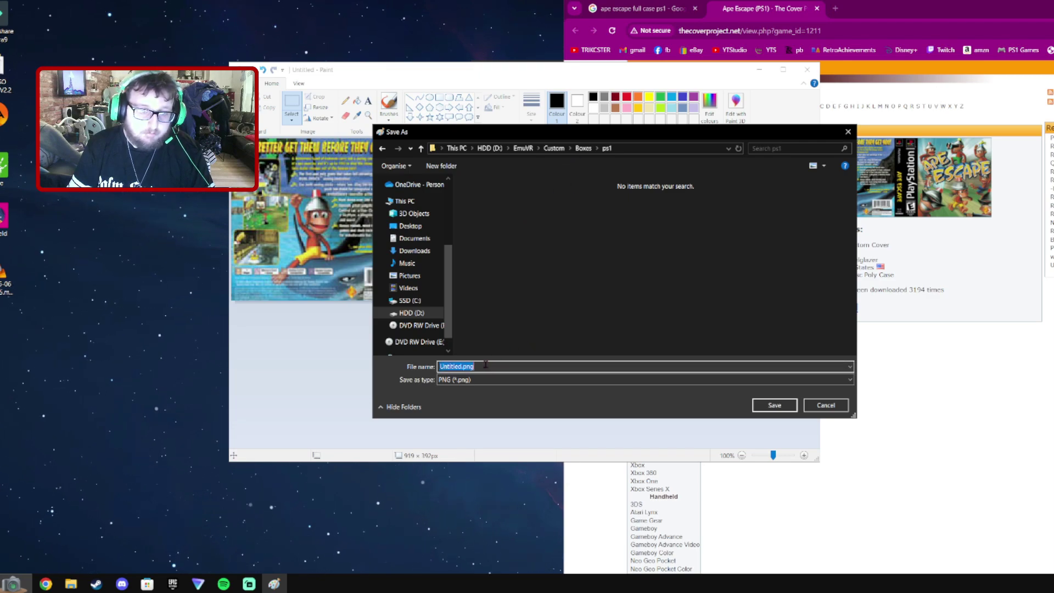
Save the cover as Untitled.png and copy the old ae.jpg to the desktop as a backup
{"action": "left_click", "coordinate": [768, 404]}
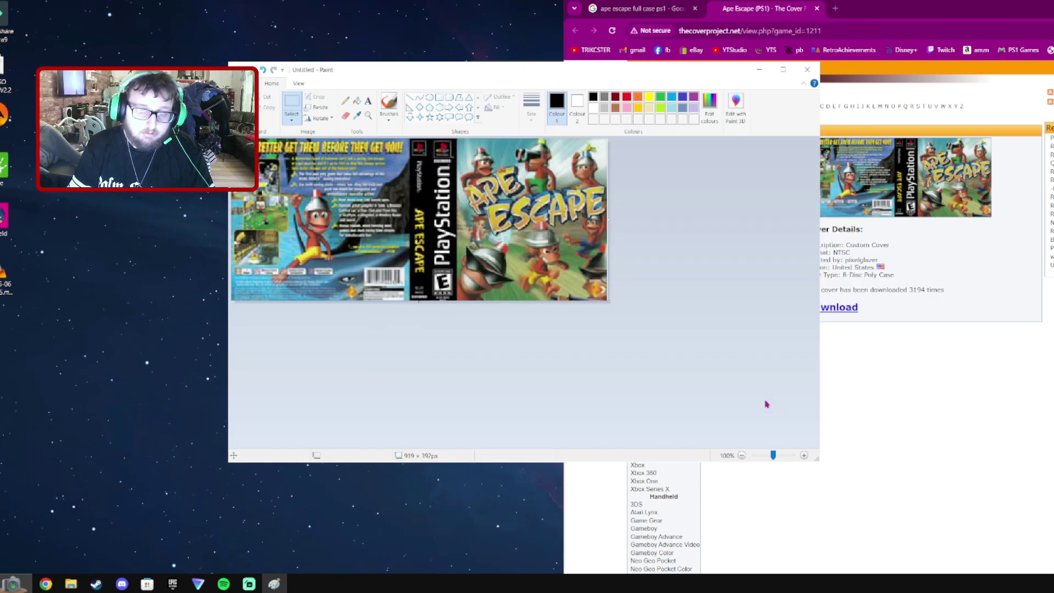
{"action": "left_click", "coordinate": [71, 583]}
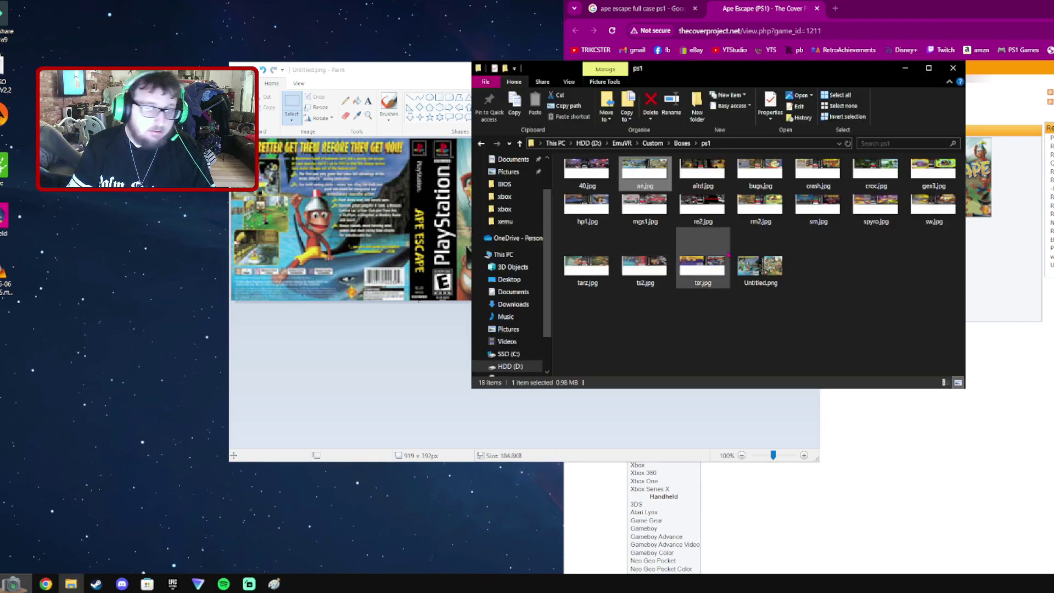
{"action": "left_click", "coordinate": [762, 250]}
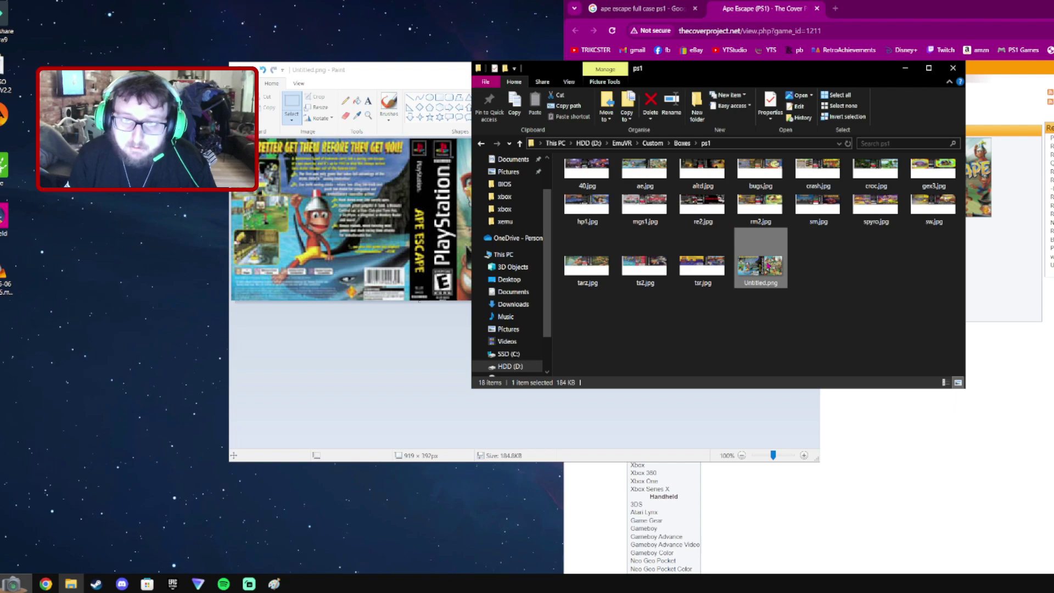
{"action": "left_click", "coordinate": [806, 263]}
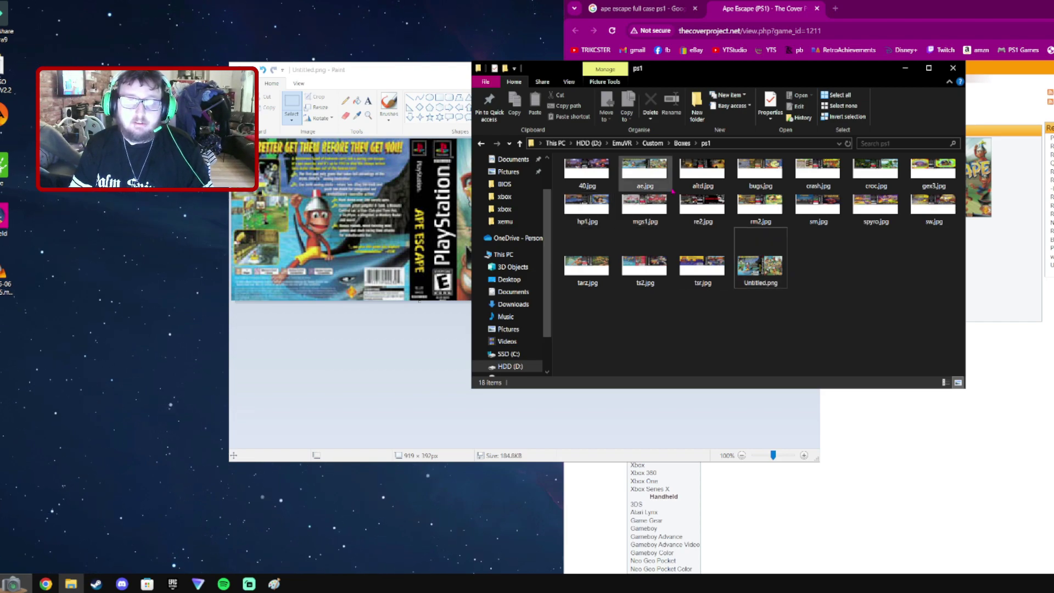
{"action": "left_click", "coordinate": [641, 187]}
{"action": "mouse_move", "coordinate": [641, 187]}
{"action": "left_mouse_down"}
{"action": "mouse_move", "coordinate": [522, 187]}
{"action": "mouse_move", "coordinate": [70, 305]}
{"action": "mouse_move", "coordinate": [10, 335]}
{"action": "left_mouse_up"}
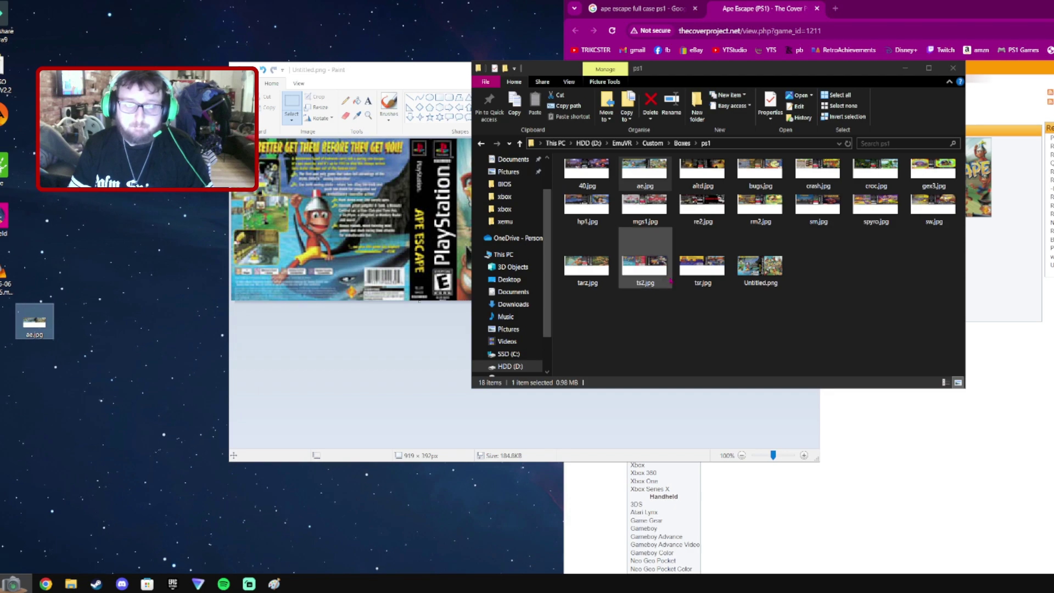
{"action": "left_click", "coordinate": [703, 219]}
Rename Untitled.png in the ps1 folder to ae.png
{"action": "right_click", "coordinate": [768, 271]}
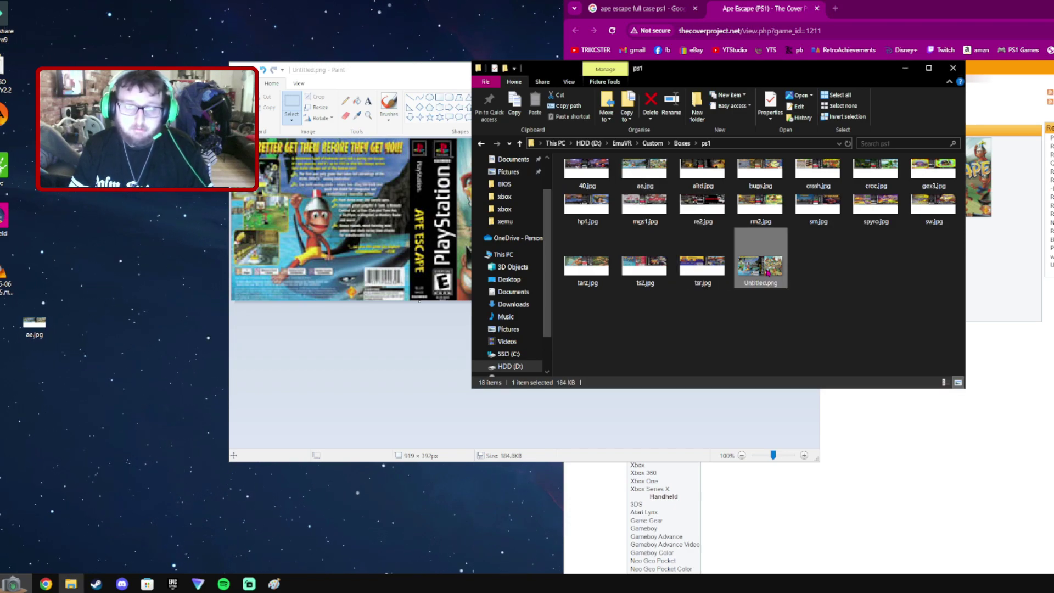
{"action": "left_click", "coordinate": [835, 551]}
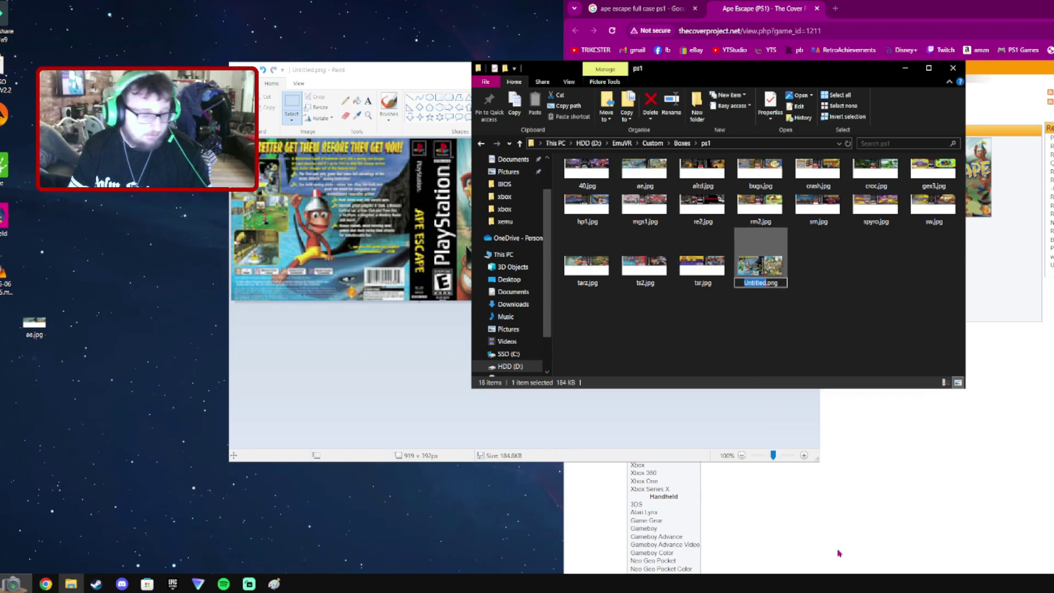
{"action": "type", "text": "ae"}
{"action": "left_click", "coordinate": [820, 353]}
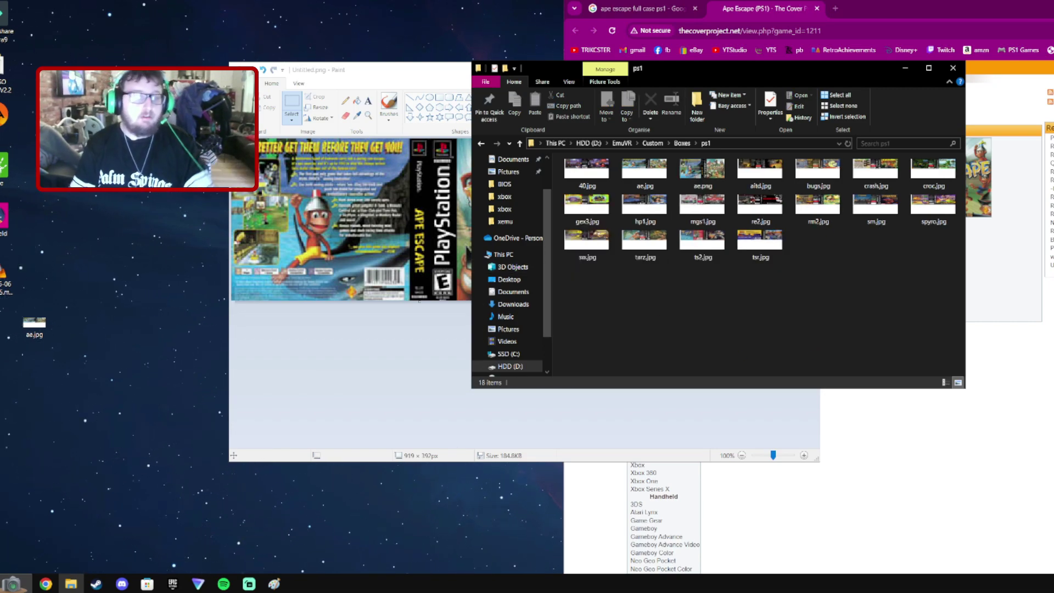
{"action": "left_click", "coordinate": [323, 339]}
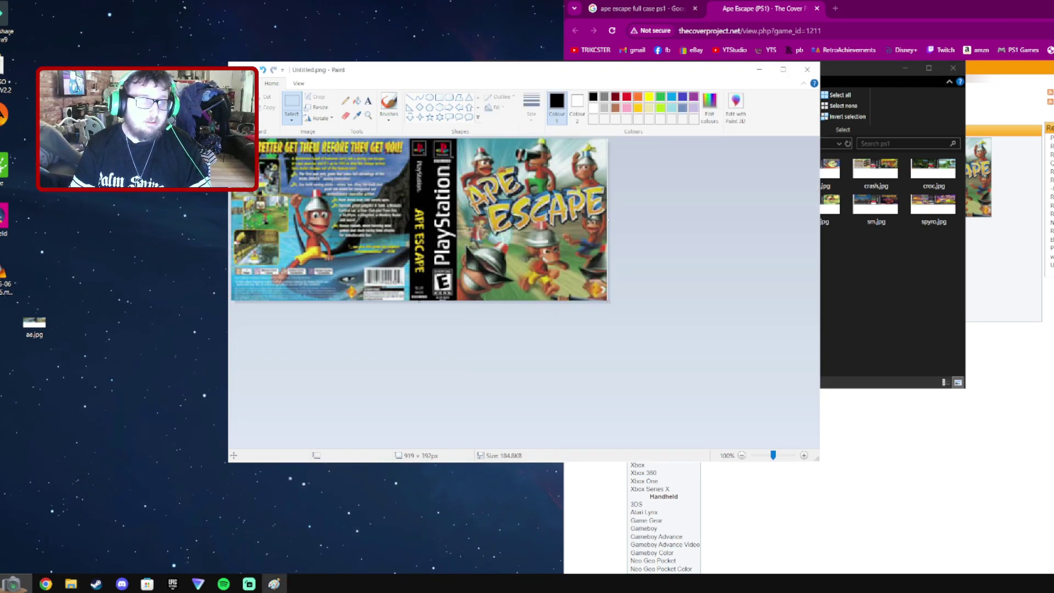
Start a new blank image in Paint and select the ae.jpg backup on the desktop
{"action": "left_click", "coordinate": [250, 83]}
{"action": "left_click", "coordinate": [274, 100]}
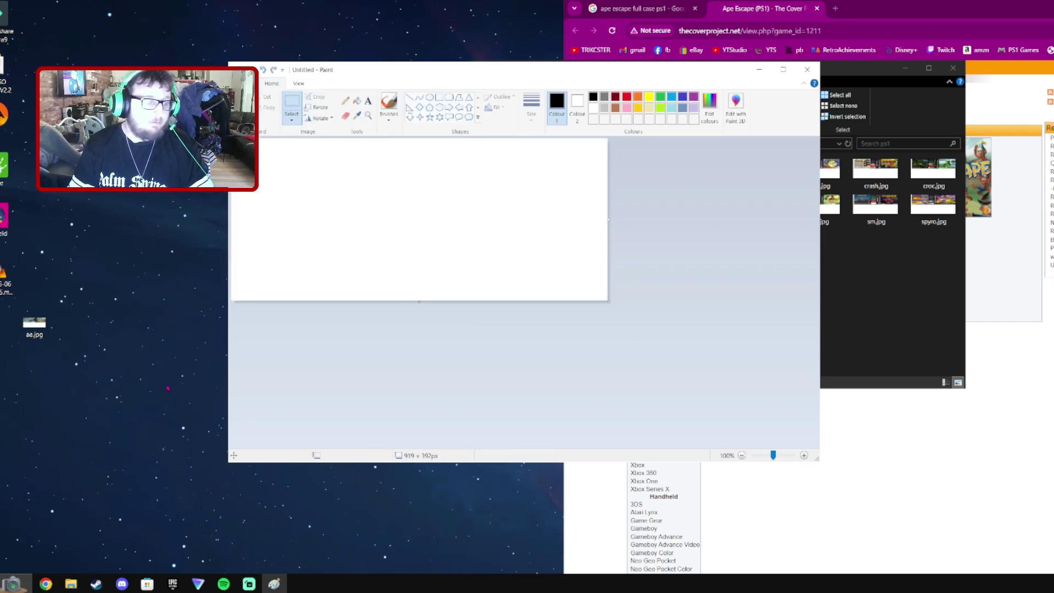
{"action": "left_click", "coordinate": [34, 323]}
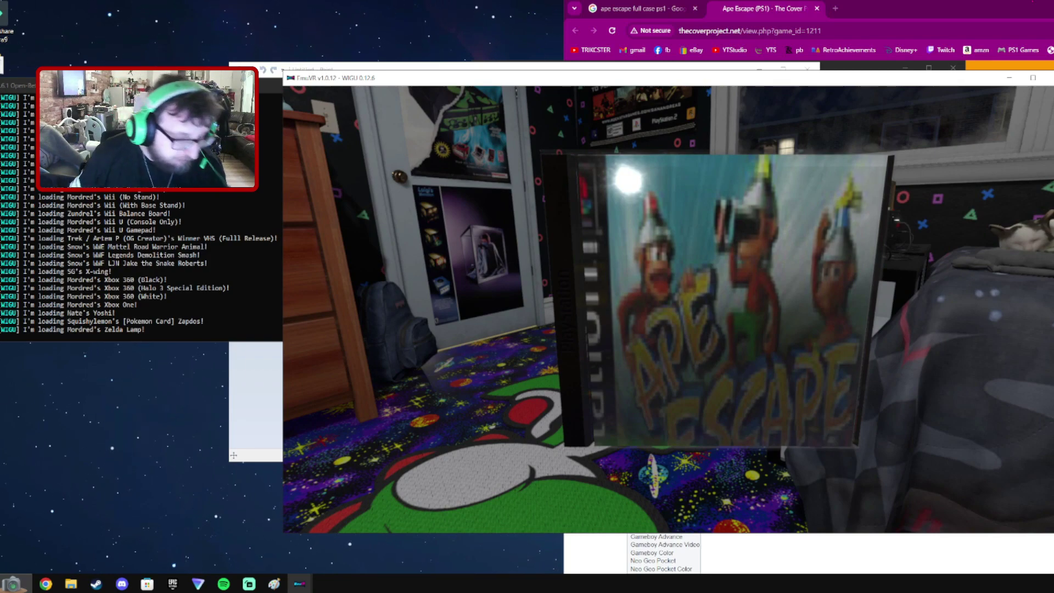
Close the blank Paint and Chrome windows and place the ps1 folder window at the left
{"action": "key", "text": "alt+Tab"}
{"action": "key", "text": "alt+Tab"}
{"action": "key", "text": "alt+Tab"}
{"action": "key", "text": "alt+Tab"}
{"action": "key", "text": "alt+Tab"}
{"action": "key", "text": "alt+Tab"}
{"action": "key", "text": "alt+Tab"}
{"action": "key", "text": "alt+Tab"}
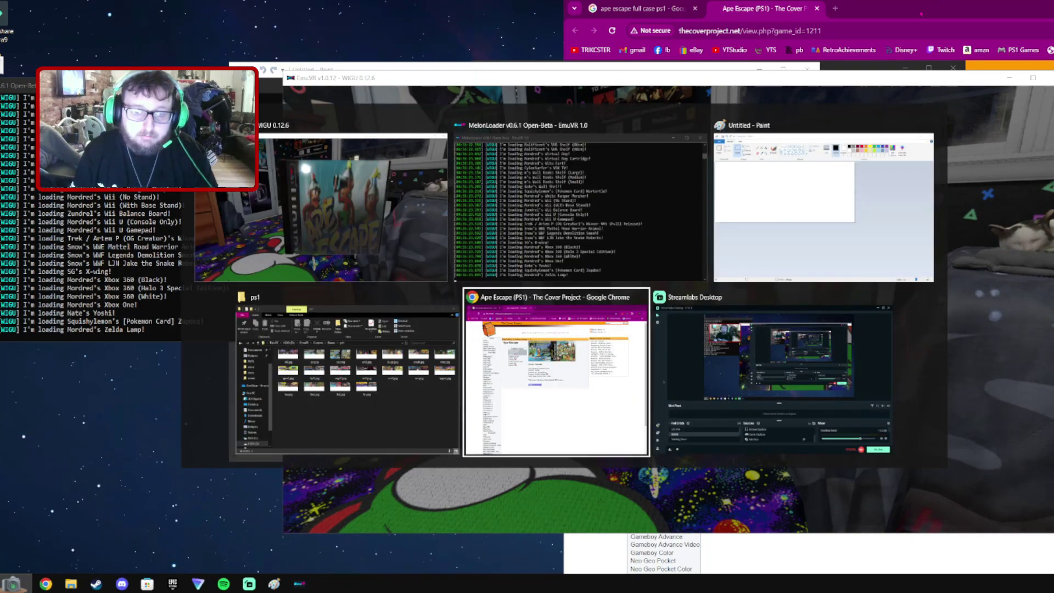
{"action": "key", "text": "alt+Tab"}
{"action": "key", "text": "alt+Tab"}
{"action": "key", "text": "alt+Tab"}
{"action": "key", "text": "alt+Tab"}
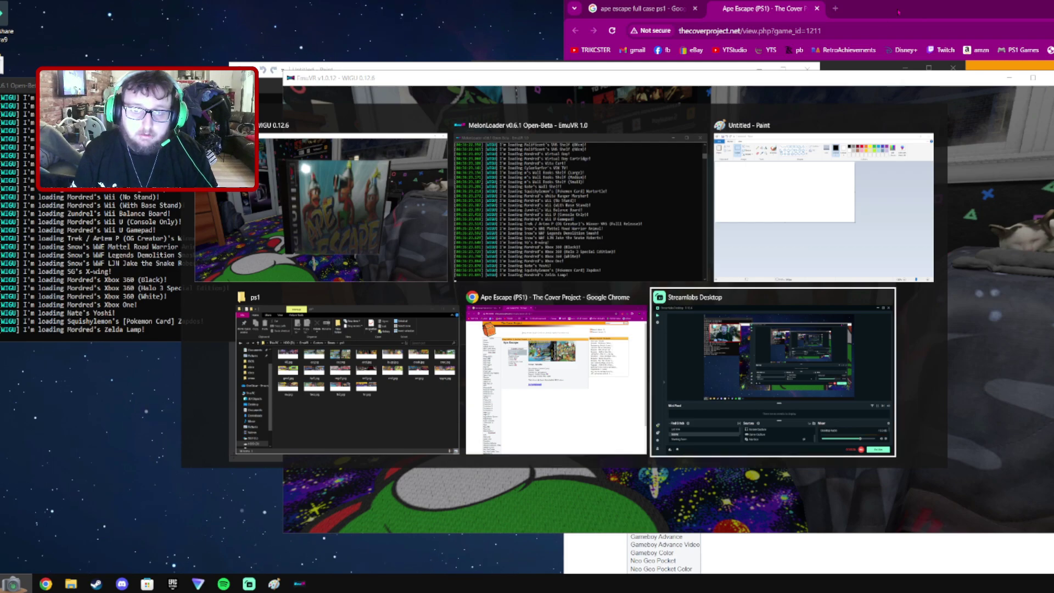
{"action": "left_click", "coordinate": [928, 125]}
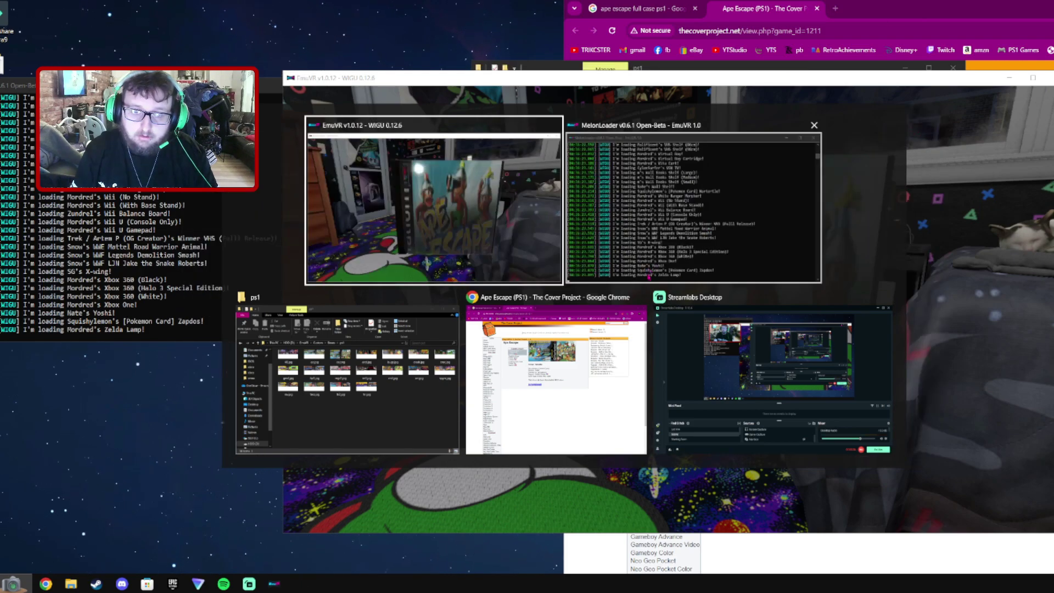
{"action": "left_click", "coordinate": [640, 297]}
{"action": "key", "text": "alt+Tab"}
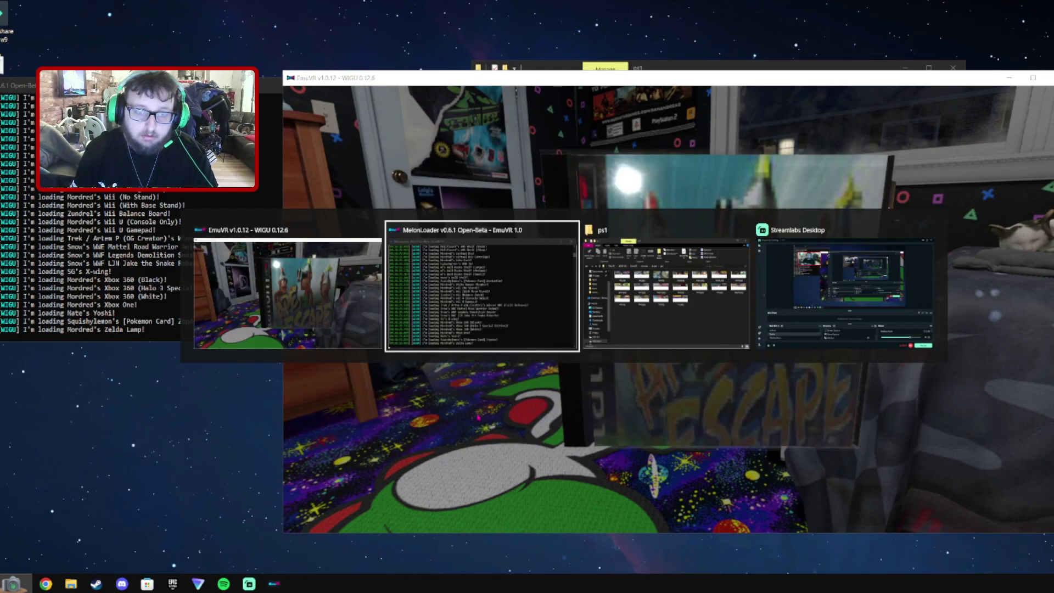
{"action": "key", "text": "alt+Tab"}
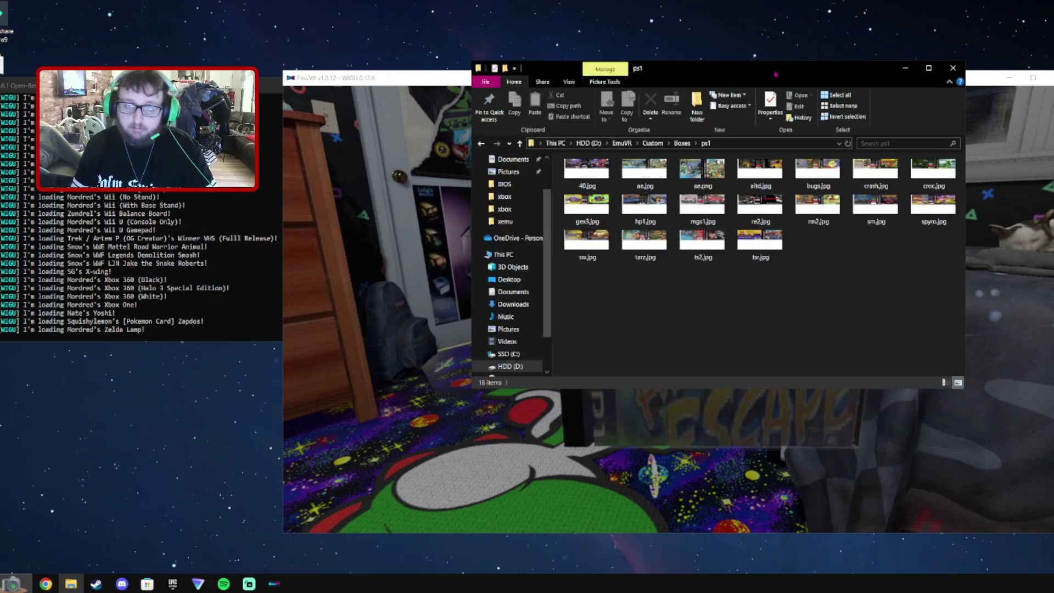
{"action": "left_click_drag", "start_coordinate": [775, 73], "coordinate": [1045, 80]}
{"action": "left_click_drag", "start_coordinate": [933, 76], "coordinate": [148, 190]}
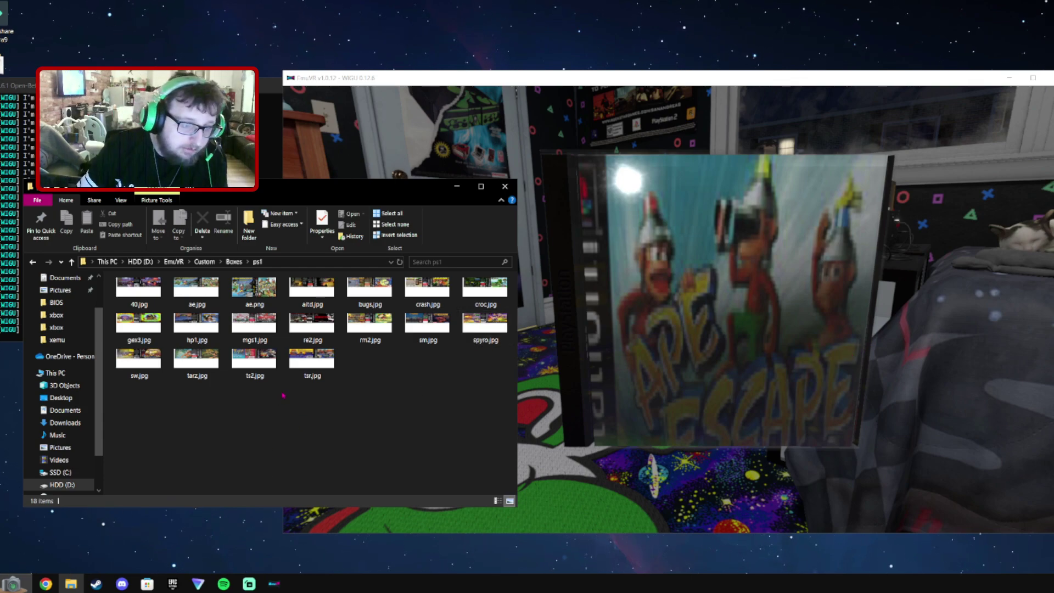
Open ae.png from the ps1 folder in Paint
{"action": "left_click", "coordinate": [254, 288]}
{"action": "right_click", "coordinate": [258, 289]}
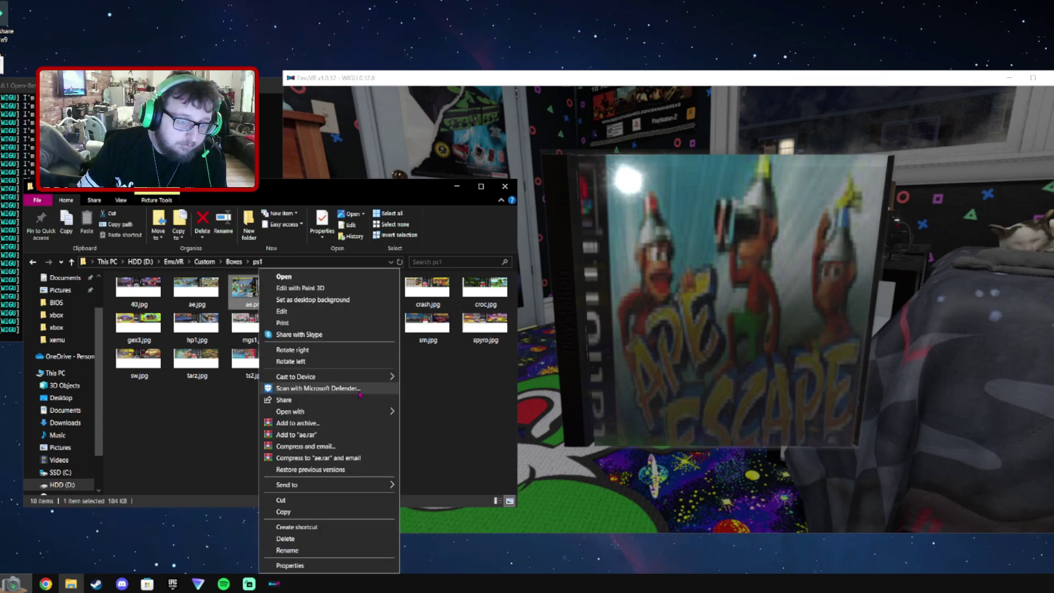
{"action": "mouse_move", "coordinate": [384, 411]}
{"action": "left_click", "coordinate": [421, 412]}
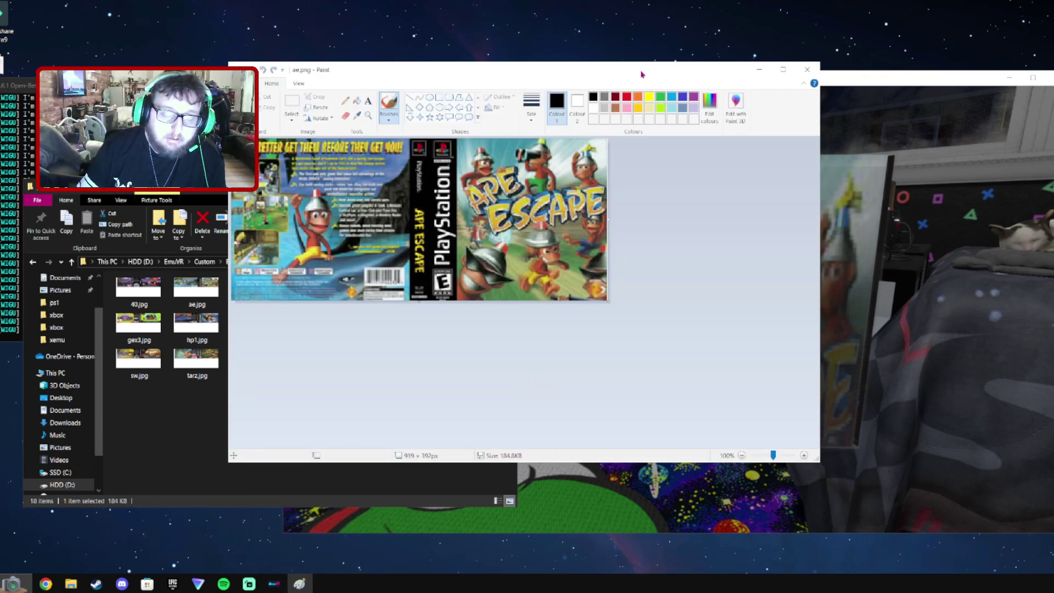
{"action": "left_click_drag", "start_coordinate": [641, 74], "coordinate": [320, 85]}
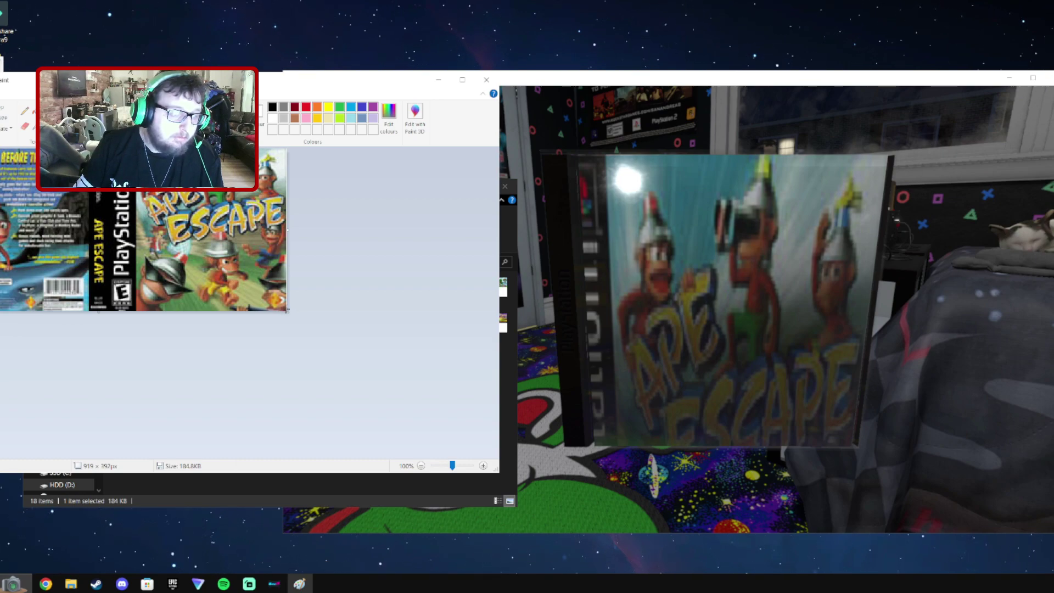
Shorten the canvas to cut the empty space, narrow the cover slightly, and save ae.png
{"action": "left_click_drag", "start_coordinate": [288, 312], "coordinate": [287, 311]}
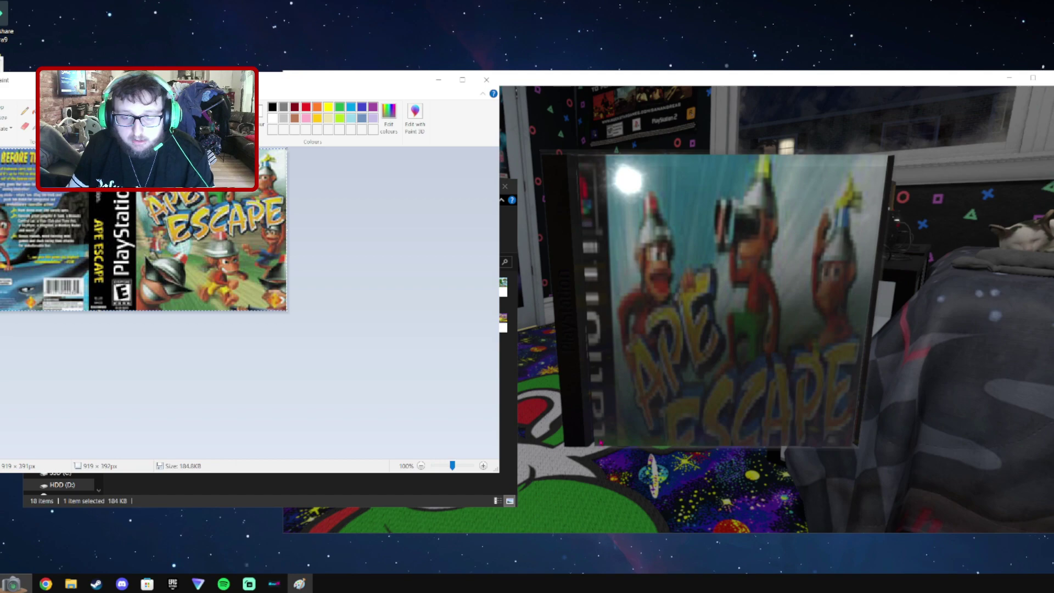
{"action": "left_click_drag", "start_coordinate": [168, 348], "coordinate": [94, 231]}
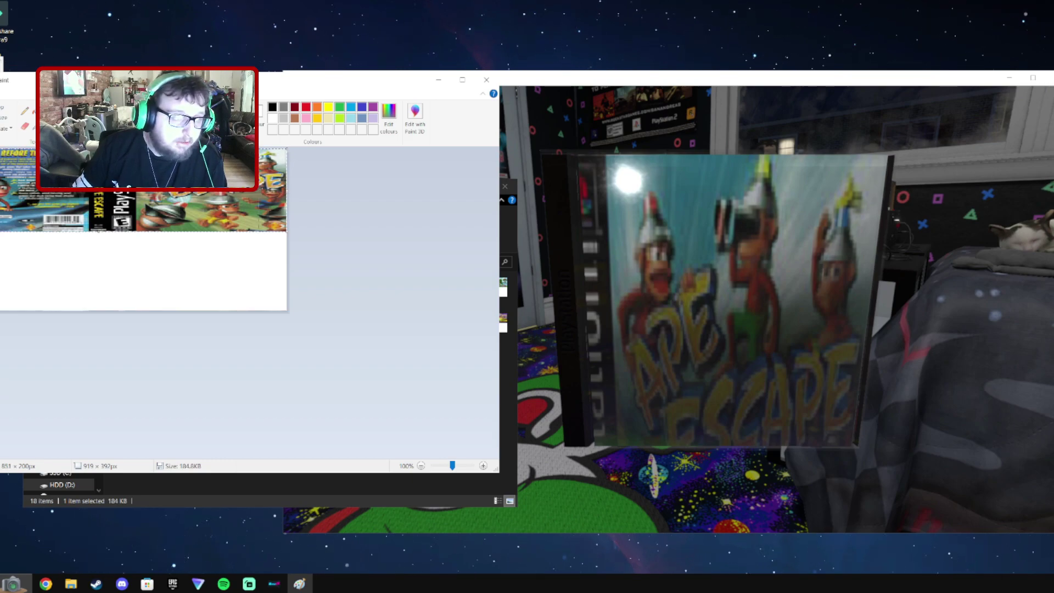
{"action": "mouse_move", "coordinate": [287, 190]}
{"action": "left_mouse_down"}
{"action": "mouse_move", "coordinate": [261, 188]}
{"action": "mouse_move", "coordinate": [277, 189]}
{"action": "left_mouse_up"}
{"action": "key", "text": "ctrl+s"}
{"action": "key", "text": "alt+Tab"}
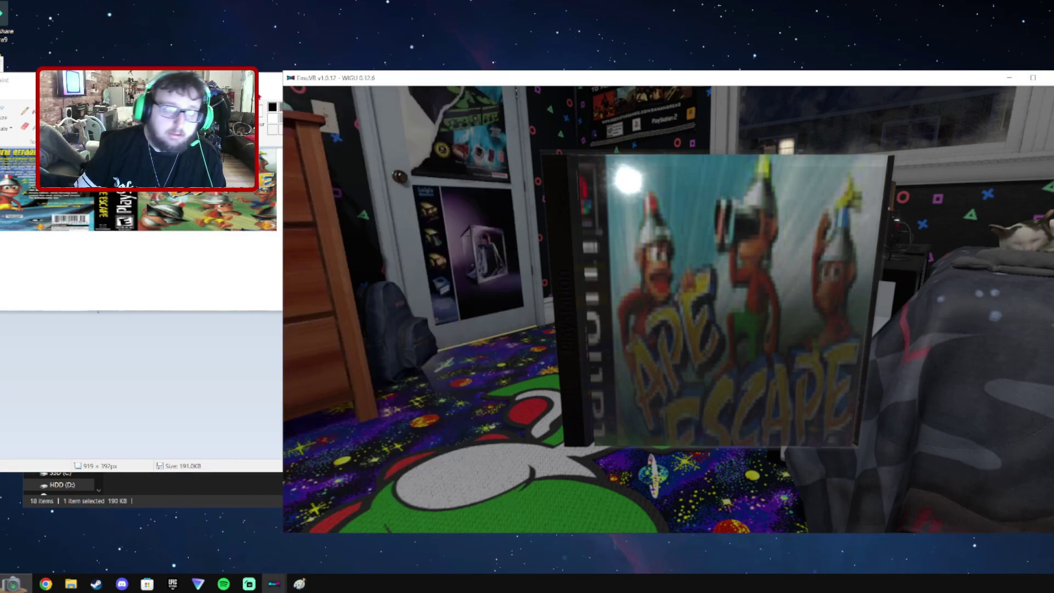
Quit EmuVR and Paint, and drag the MelonLoader log console into view
{"action": "key", "text": "alt+F4"}
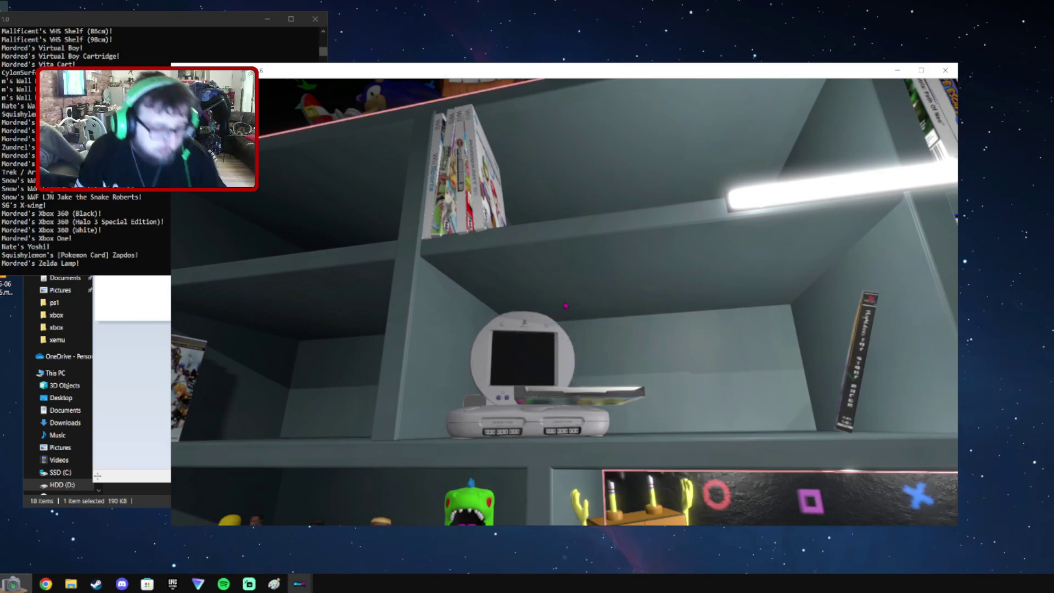
{"action": "key", "text": "alt+Tab"}
{"action": "left_click", "coordinate": [672, 90]}
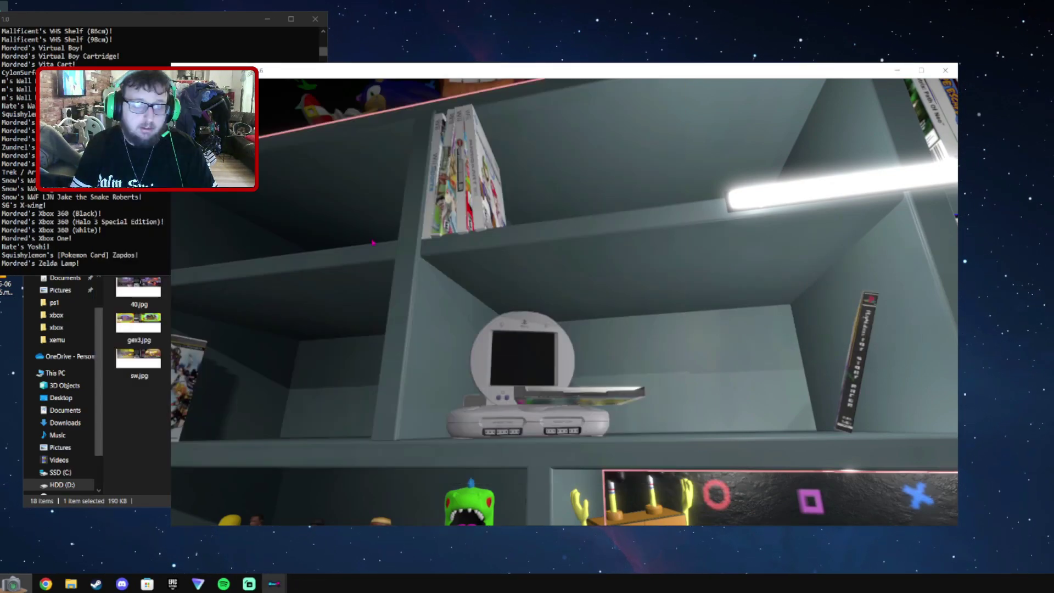
{"action": "left_click_drag", "start_coordinate": [158, 22], "coordinate": [357, 7]}
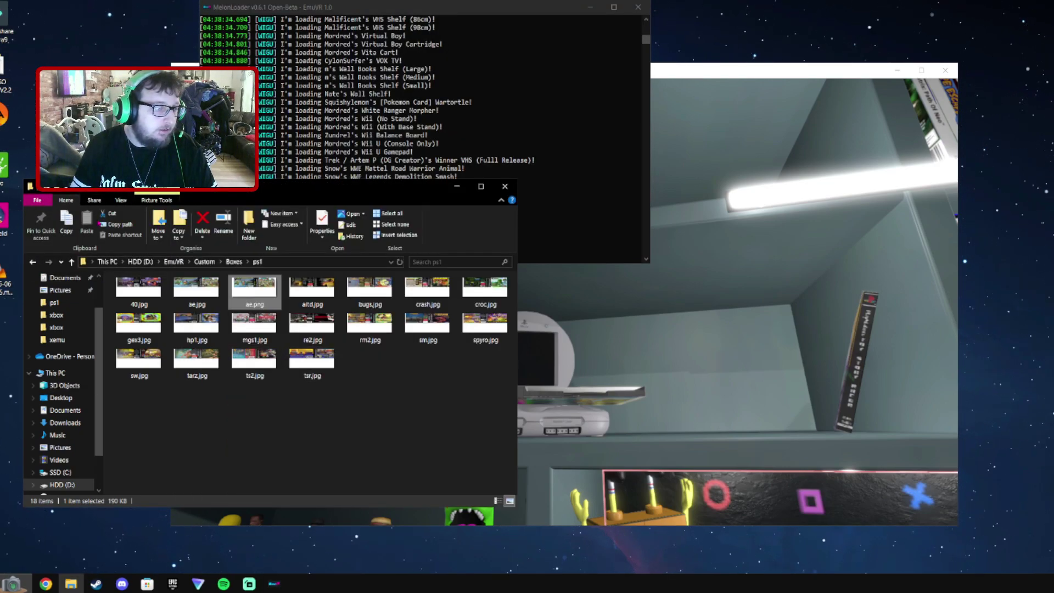
Open the desktop ae.jpg cover in Photos, zoom to inspect it, then close it
{"action": "left_click_drag", "start_coordinate": [330, 186], "coordinate": [495, 176]}
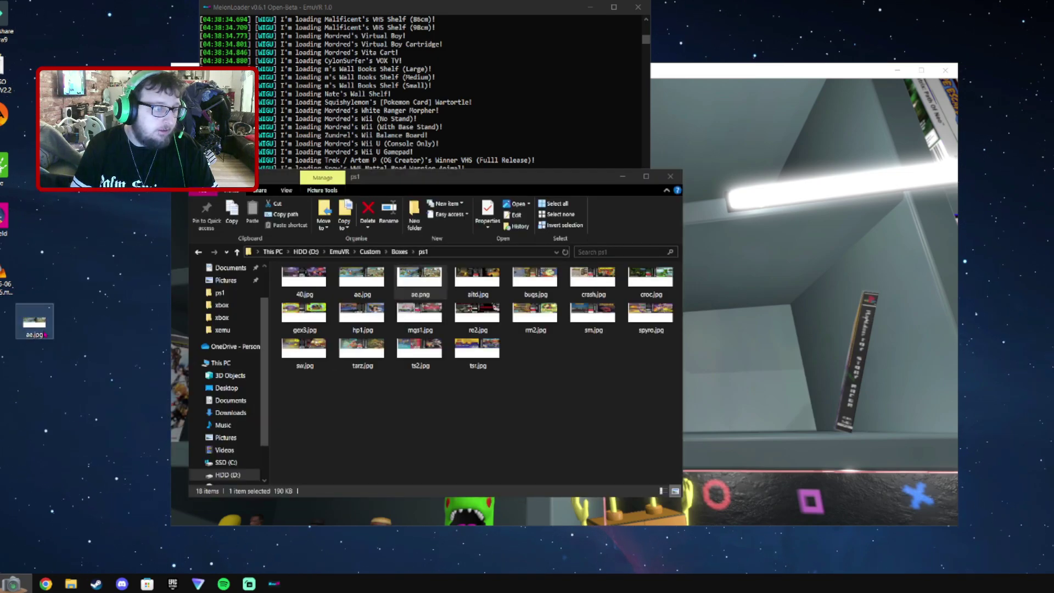
{"action": "double_click", "coordinate": [37, 326]}
{"action": "scroll", "coordinate": [497, 214], "scroll_direction": "up", "scroll_amount": 3}
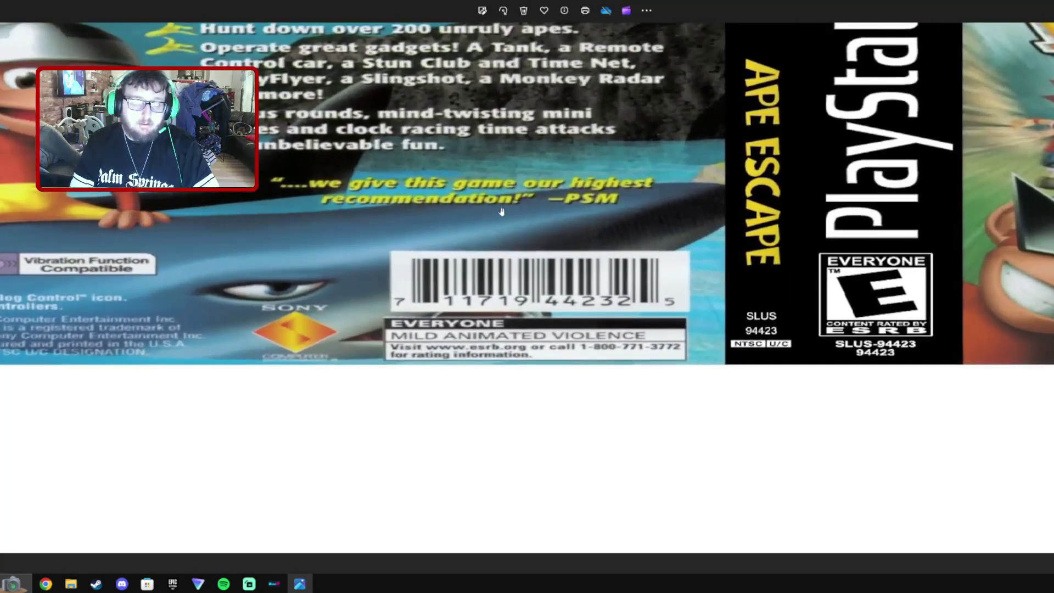
{"action": "scroll", "coordinate": [500, 212], "scroll_direction": "down", "scroll_amount": 3}
{"action": "key", "text": "Escape"}
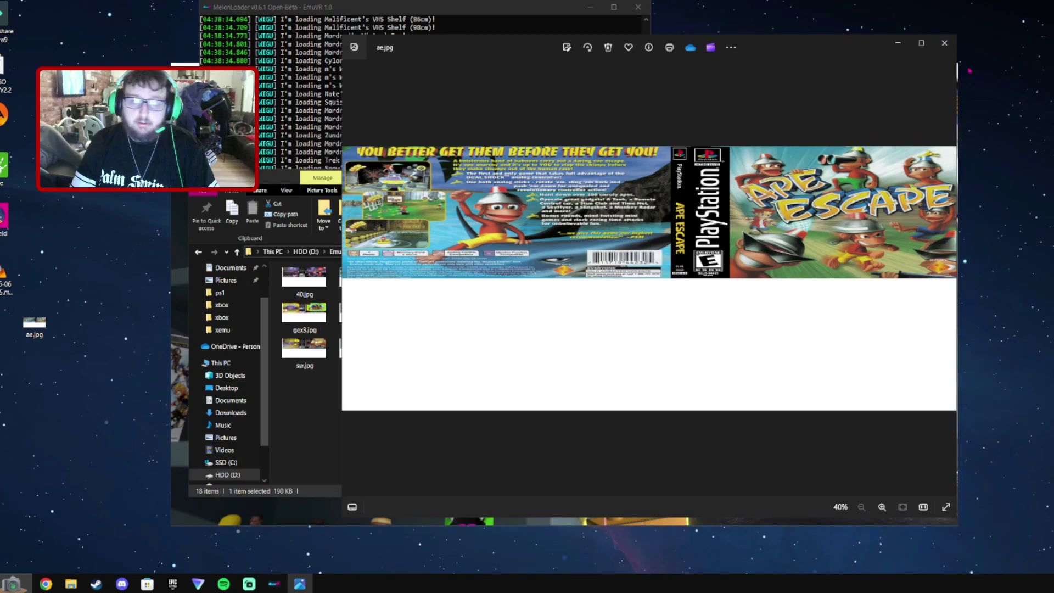
{"action": "left_click", "coordinate": [943, 43]}
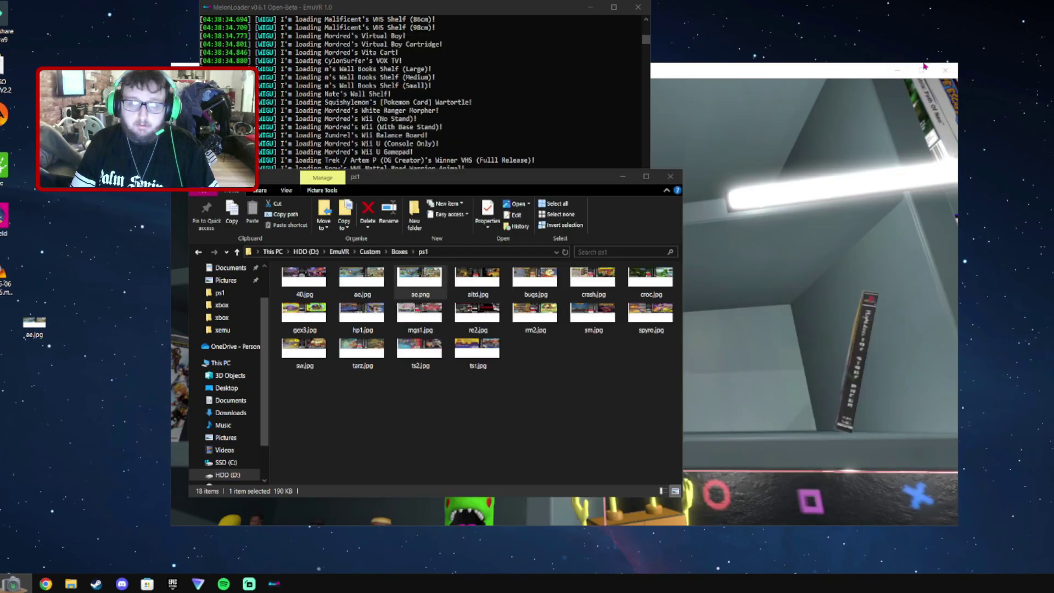
View the aitd.jpg and bugs.jpg covers for comparison, then return to EmuVR
{"action": "double_click", "coordinate": [462, 294]}
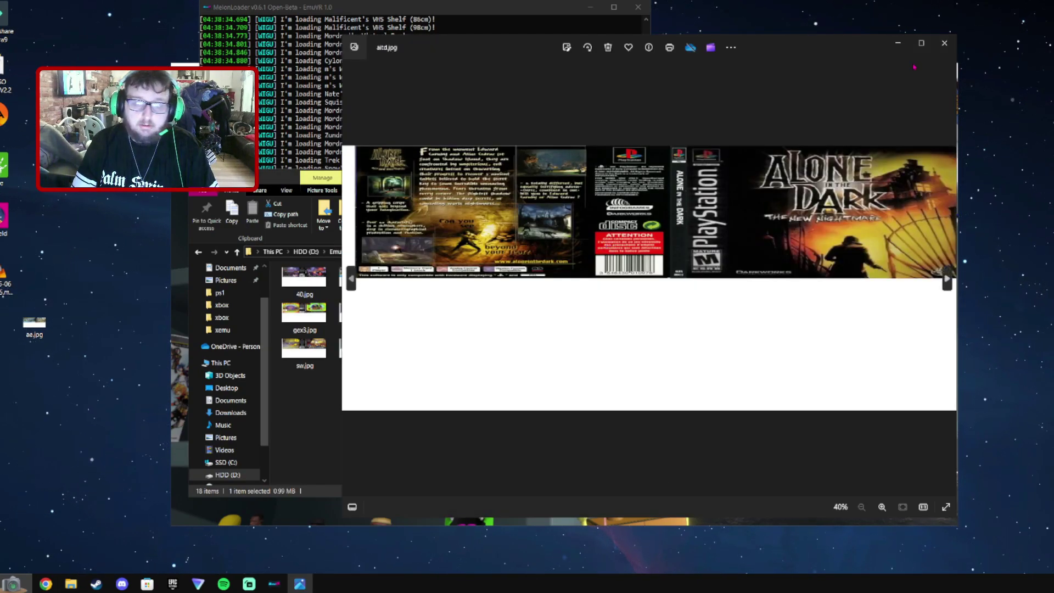
{"action": "left_click", "coordinate": [944, 43]}
{"action": "left_click", "coordinate": [547, 281]}
{"action": "double_click", "coordinate": [547, 281]}
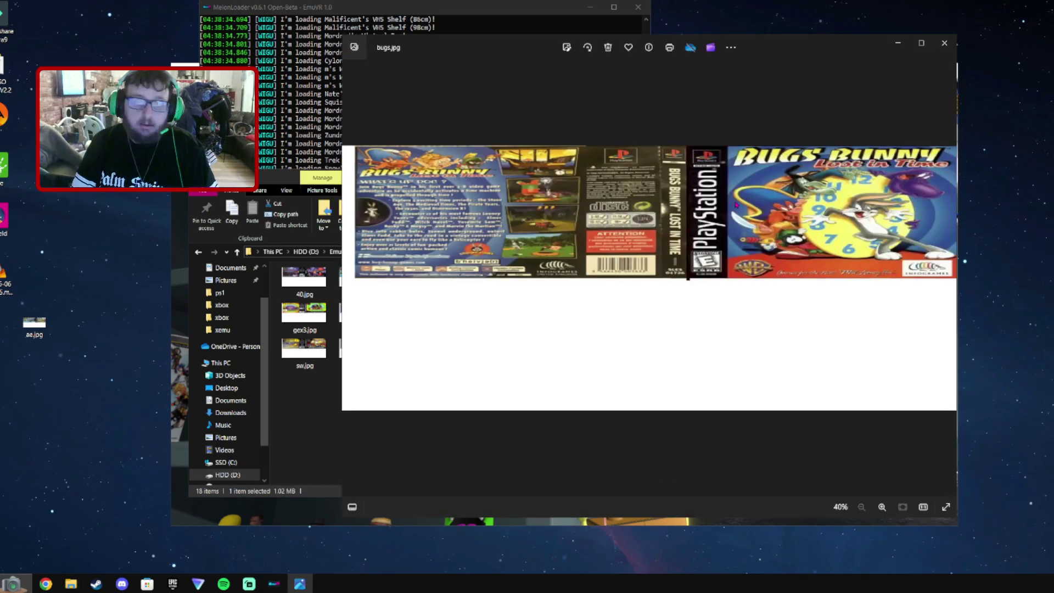
{"action": "left_click", "coordinate": [944, 43]}
{"action": "left_click", "coordinate": [790, 184]}
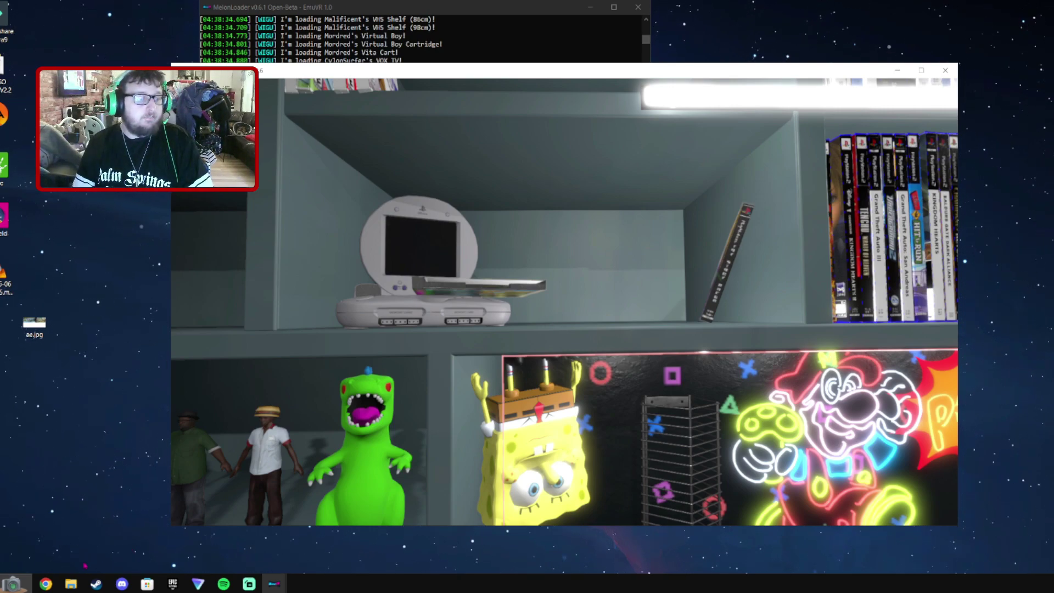
In File Explorer, browse the Custom folder's Boxes and Misc subfolders
{"action": "left_click", "coordinate": [72, 581]}
{"action": "left_click", "coordinate": [370, 252]}
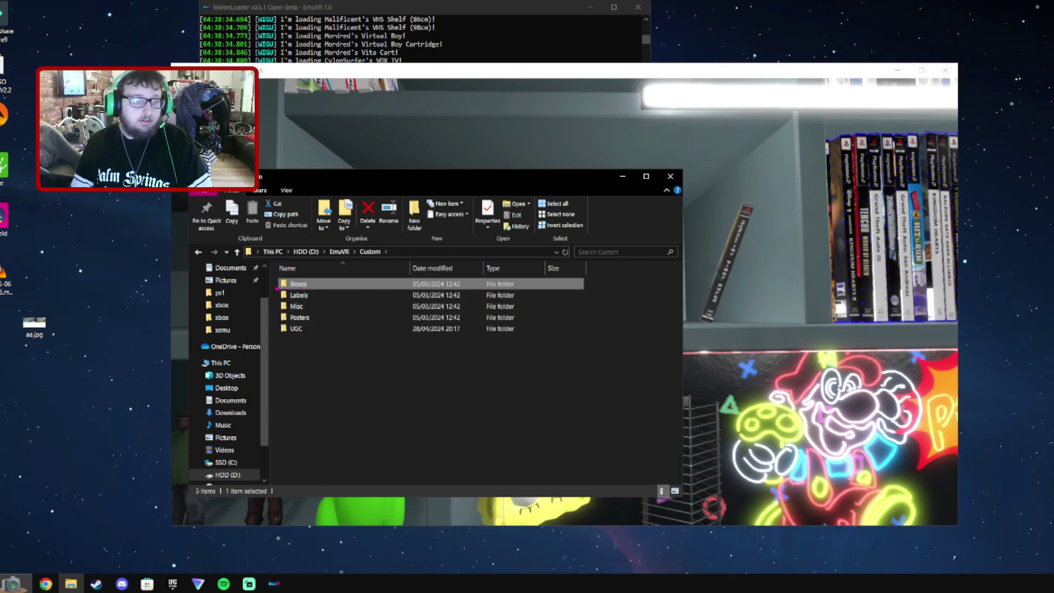
{"action": "double_click", "coordinate": [281, 284]}
{"action": "key", "text": "alt+Left"}
{"action": "double_click", "coordinate": [343, 306]}
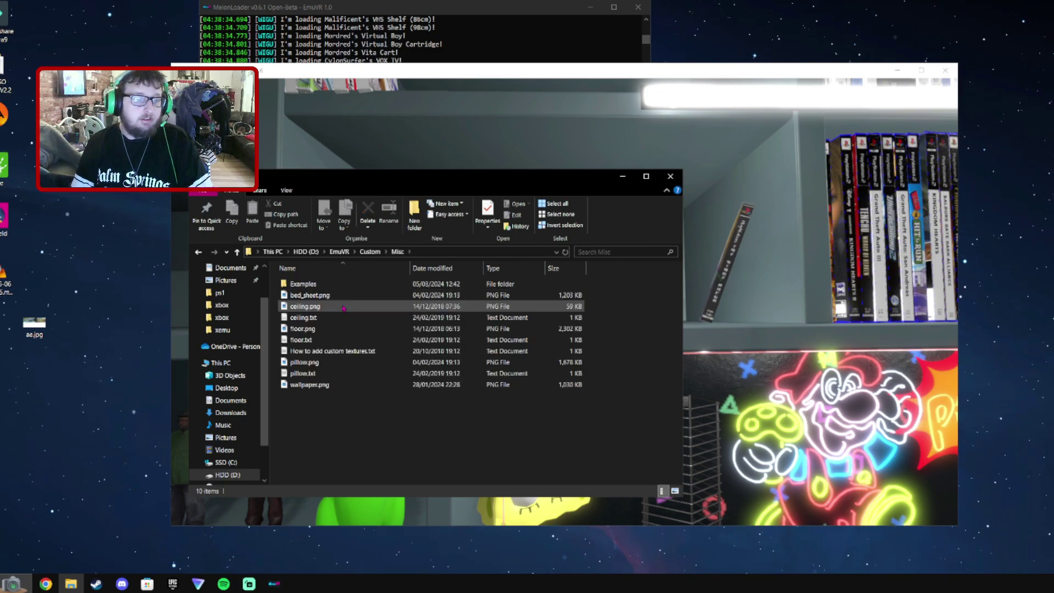
{"action": "left_click", "coordinate": [368, 253]}
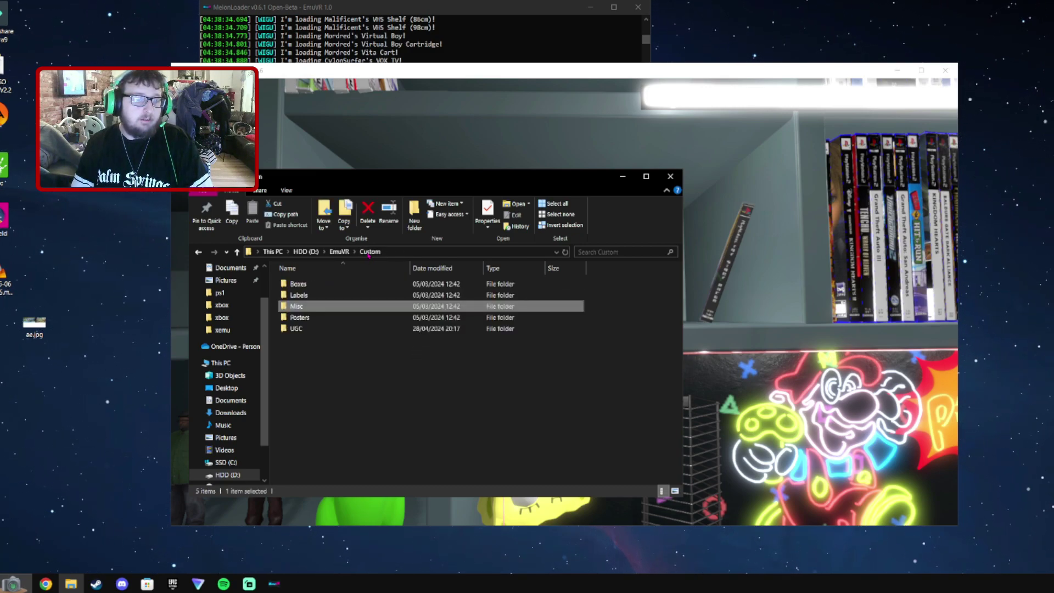
Revisit the Boxes, Labels and Misc subfolders, then go up to the main EmuVR folder
{"action": "double_click", "coordinate": [313, 285]}
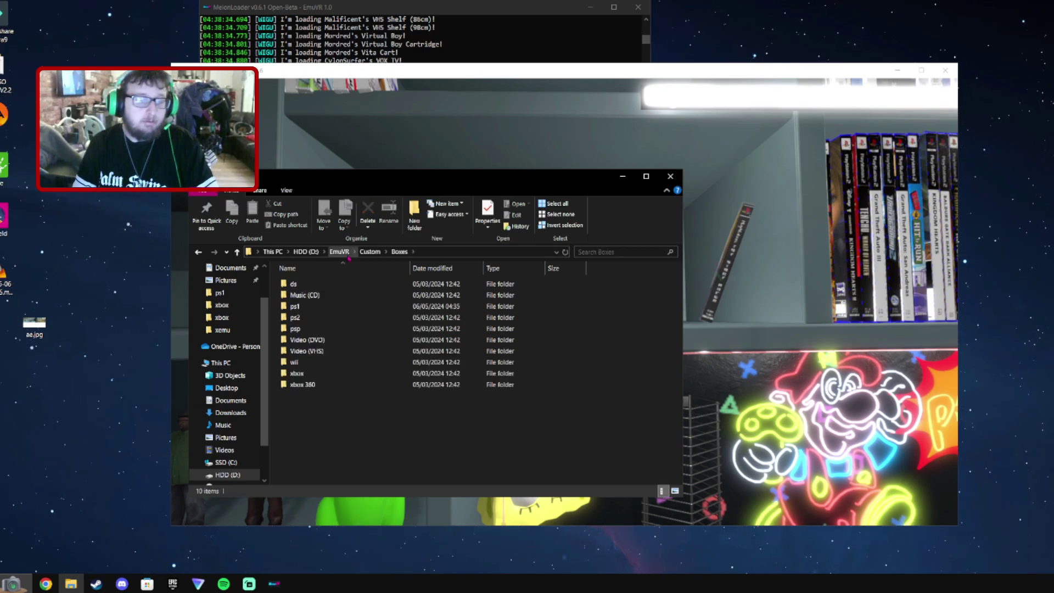
{"action": "left_click", "coordinate": [369, 251]}
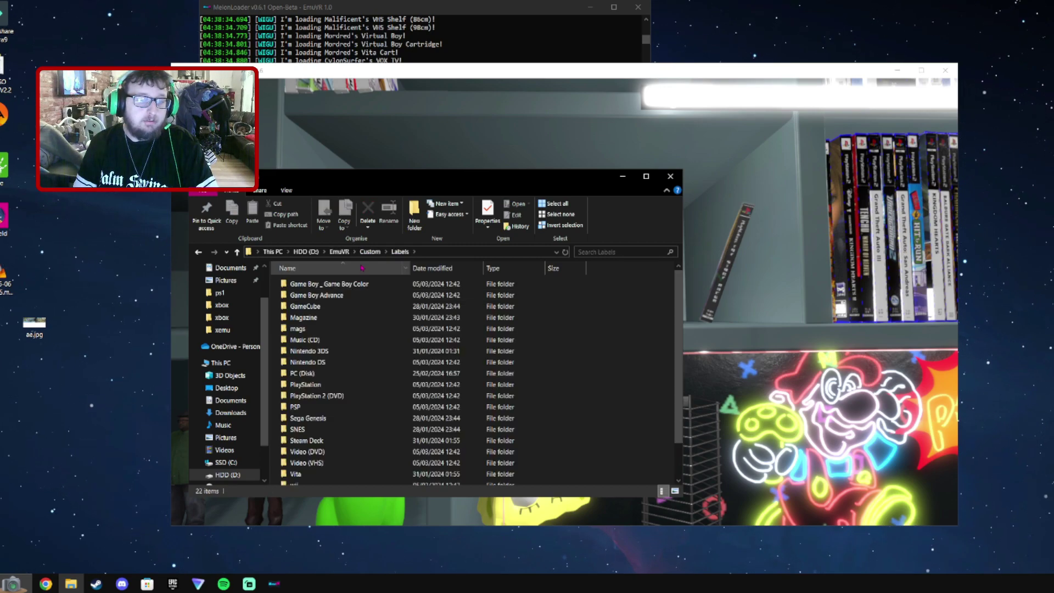
{"action": "left_click", "coordinate": [332, 295]}
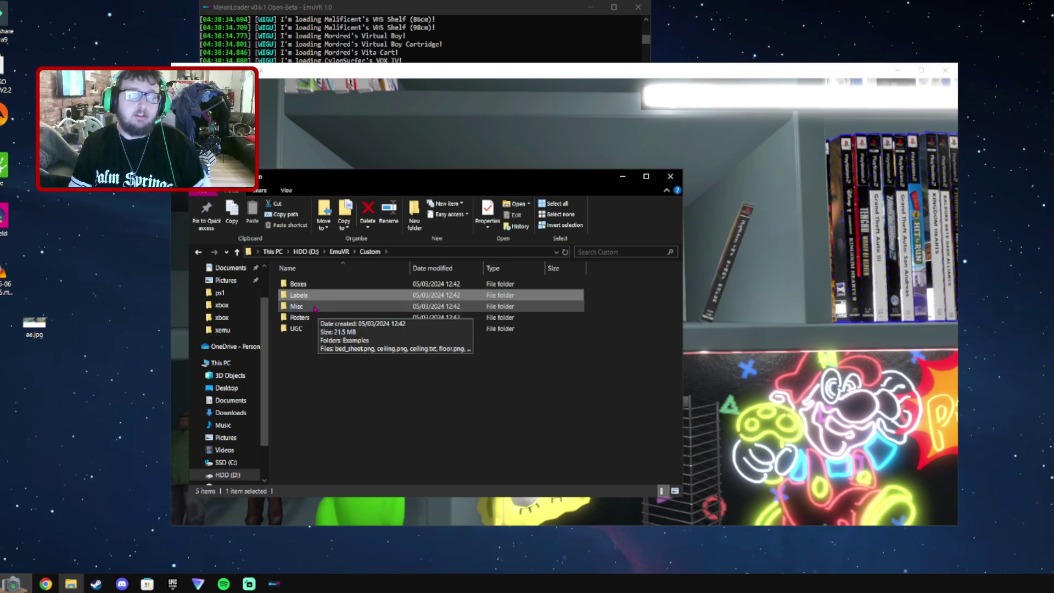
{"action": "double_click", "coordinate": [315, 308]}
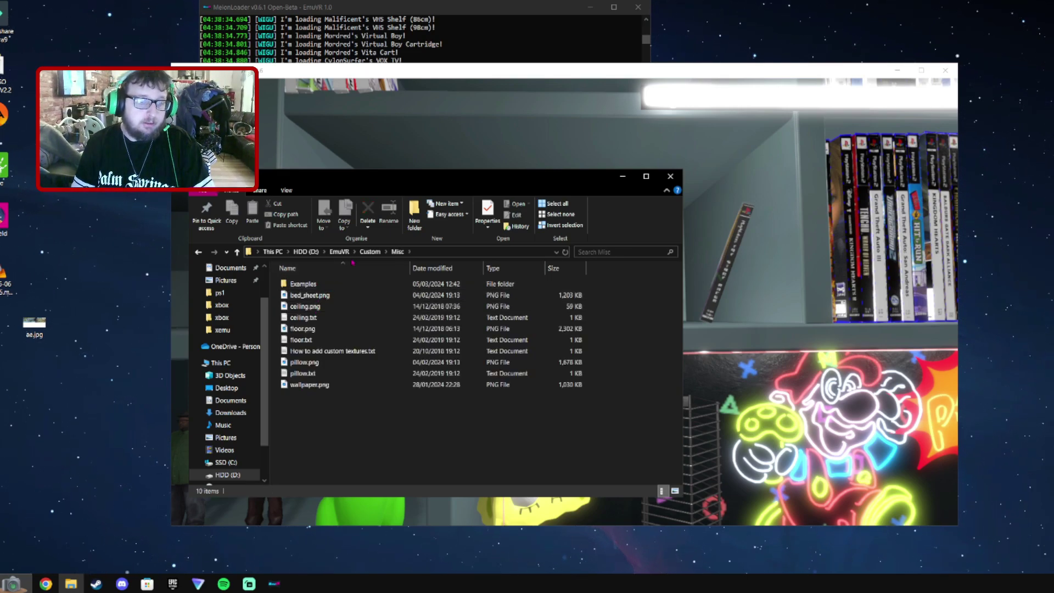
{"action": "left_click", "coordinate": [370, 252]}
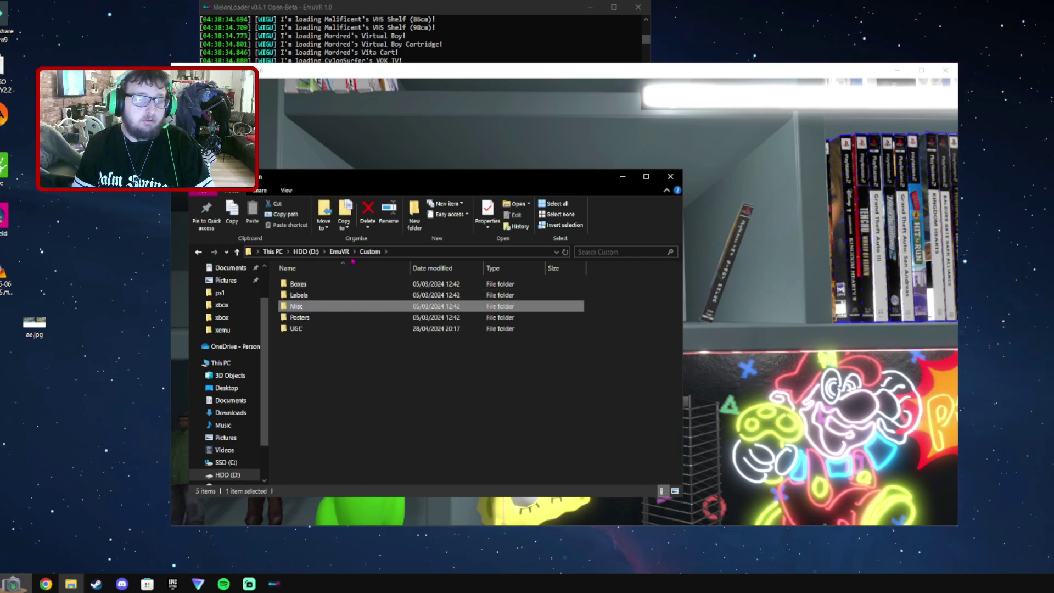
{"action": "left_click", "coordinate": [341, 252]}
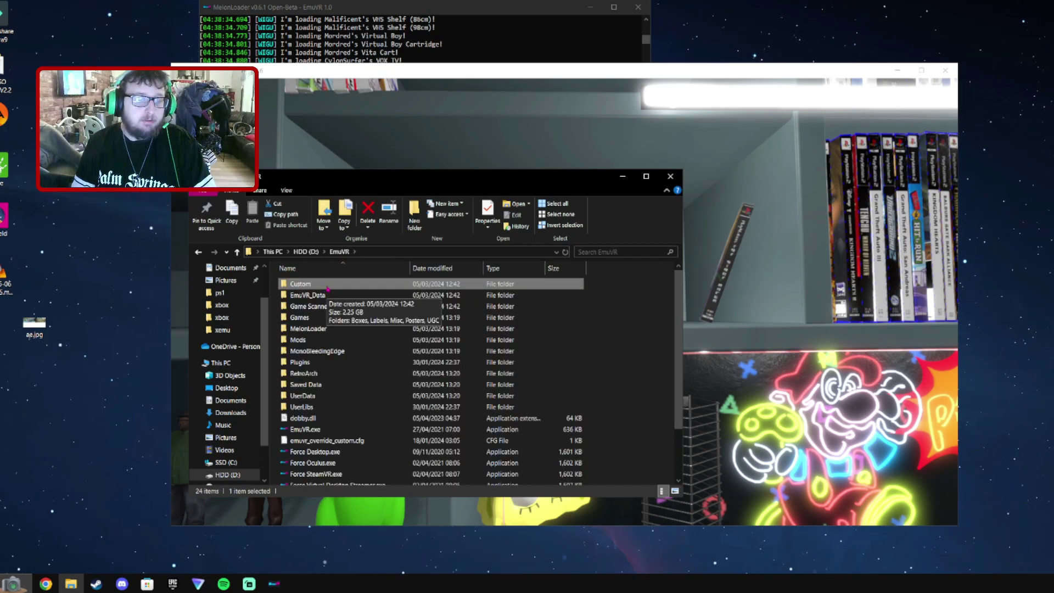